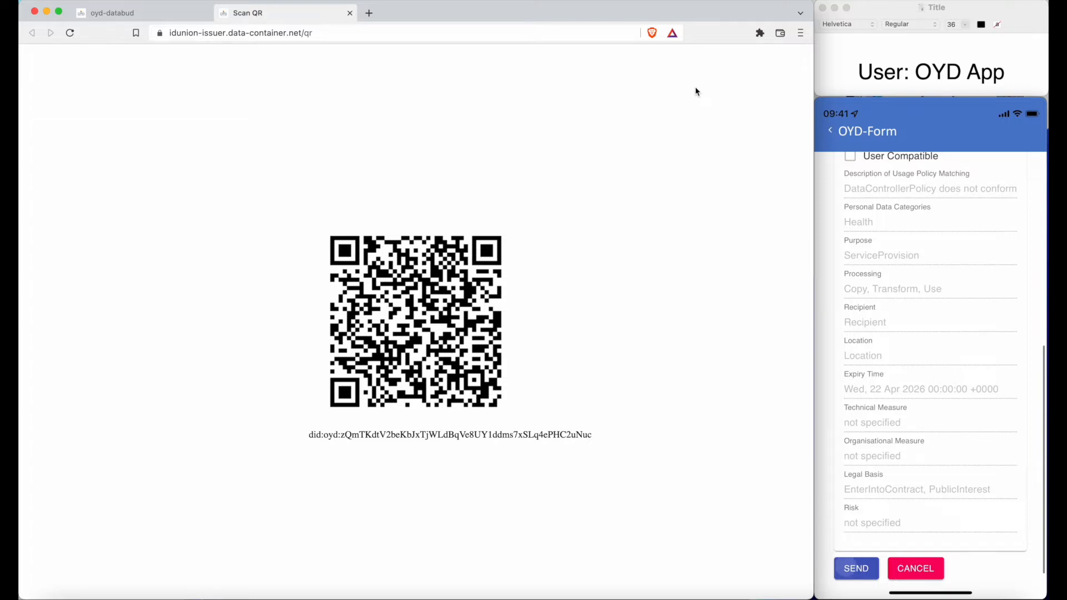
Step: Return to the issuer's databud page and open record 83 of the IDuVacCert_Application schema
left_click(139, 19)
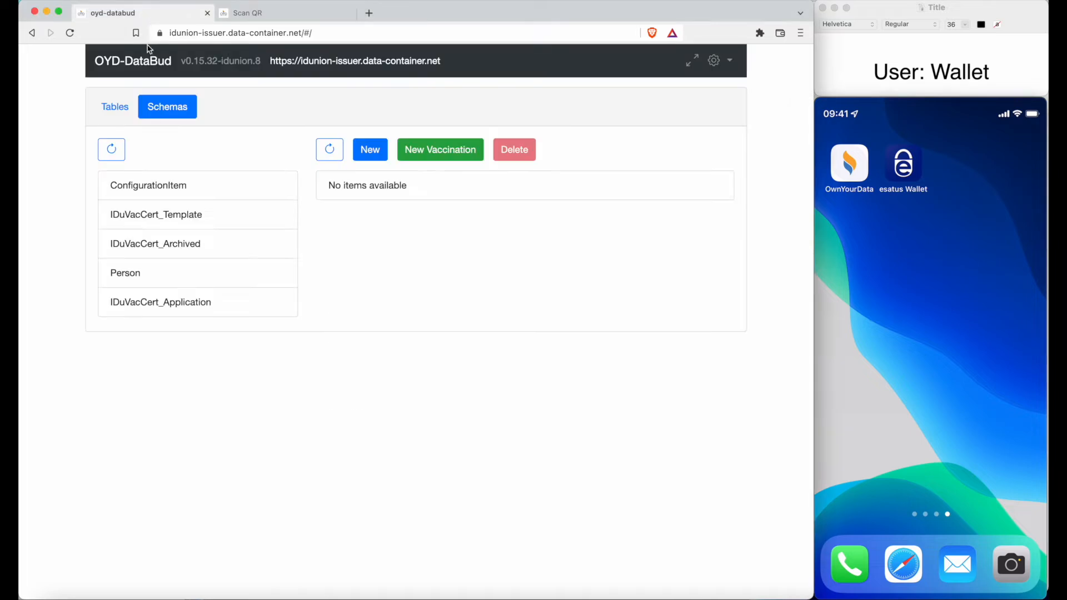
left_click(192, 302)
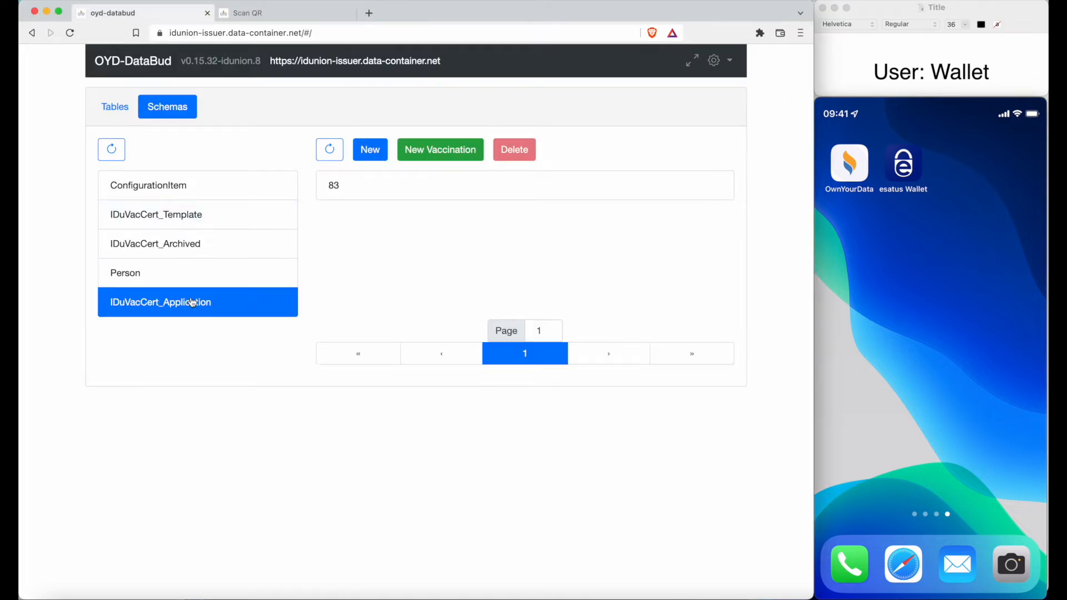
left_click(355, 193)
scroll(358, 193, "down", 15)
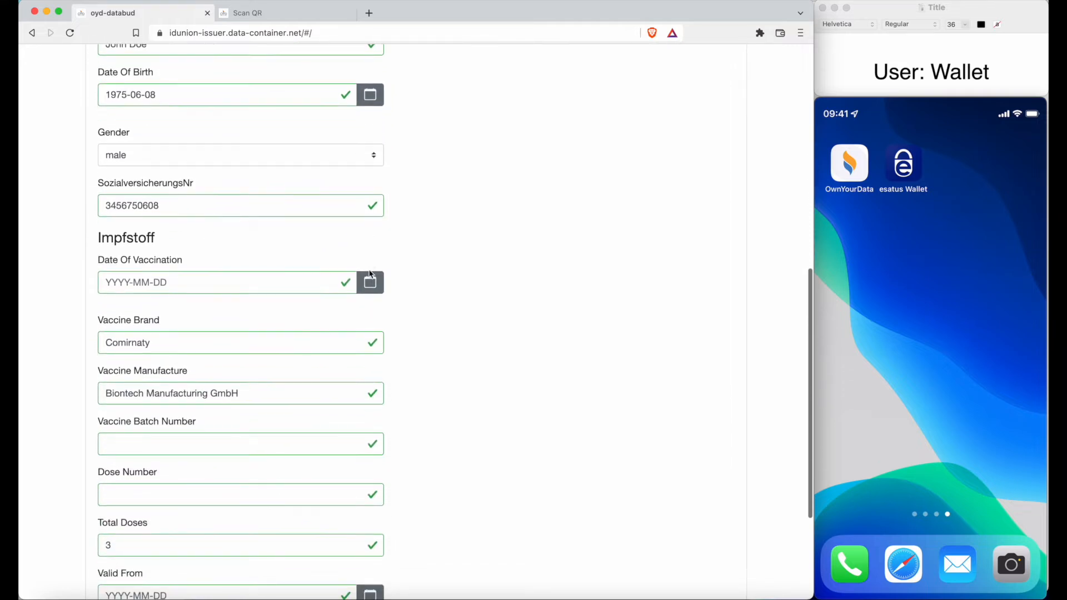
Step: Set the vaccination date to 2022-05-31, the vaccine batch number to 123 and the dose number to 3
left_click(370, 284)
left_click(275, 473)
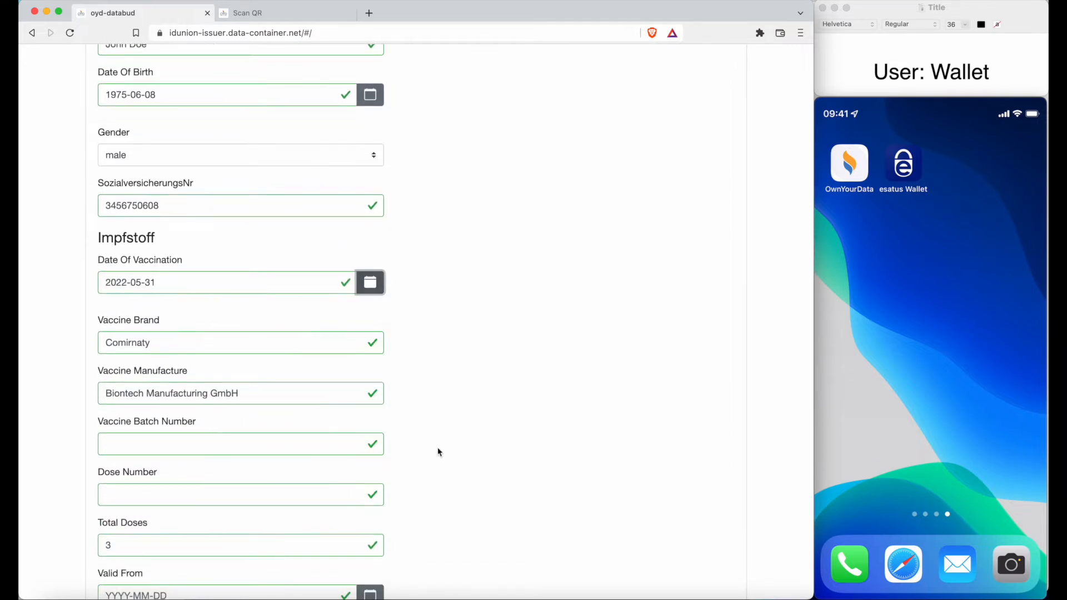
scroll(457, 452, "down", 4)
left_click(272, 336)
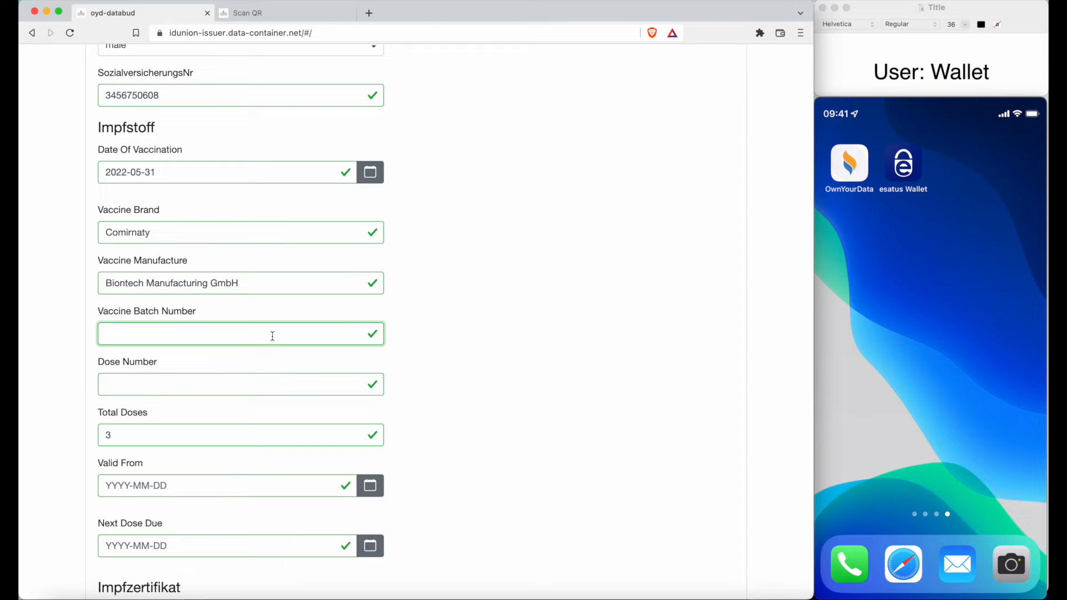
type("123")
left_click(256, 381)
type("3")
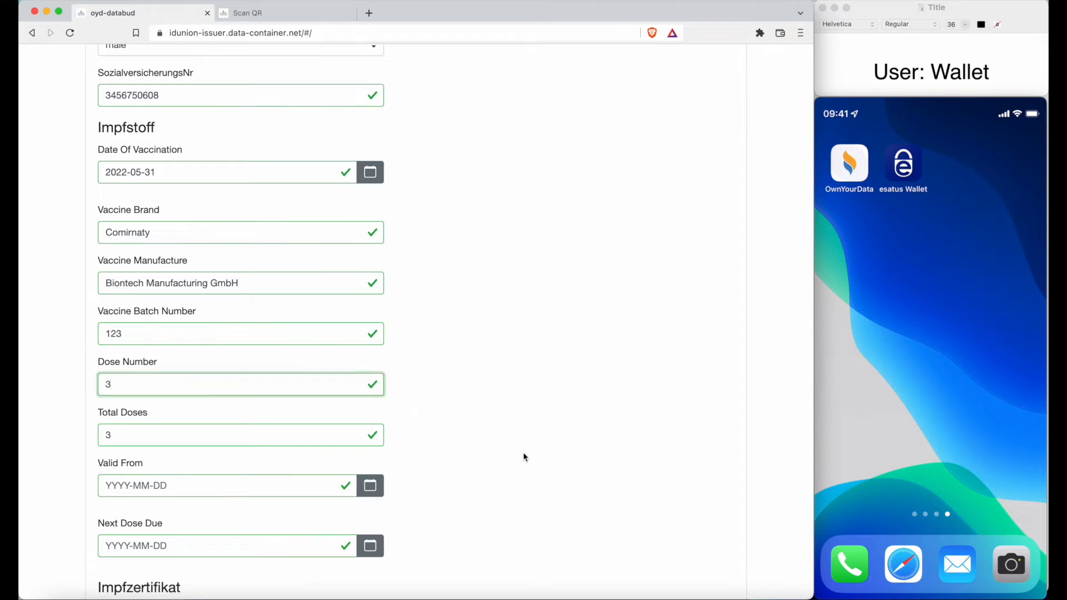
Step: Set Valid From to 2022-05-31 and Next Dose Due to 2023-05-31, and submit the application with Vaccinate
scroll(522, 451, "down", 3)
left_click(371, 422)
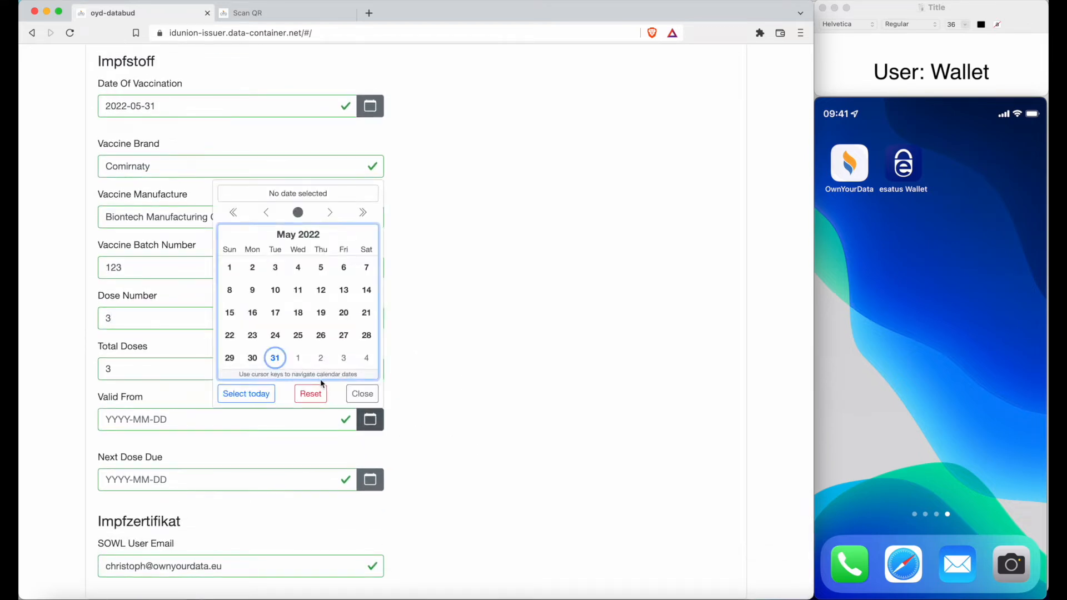
left_click(275, 358)
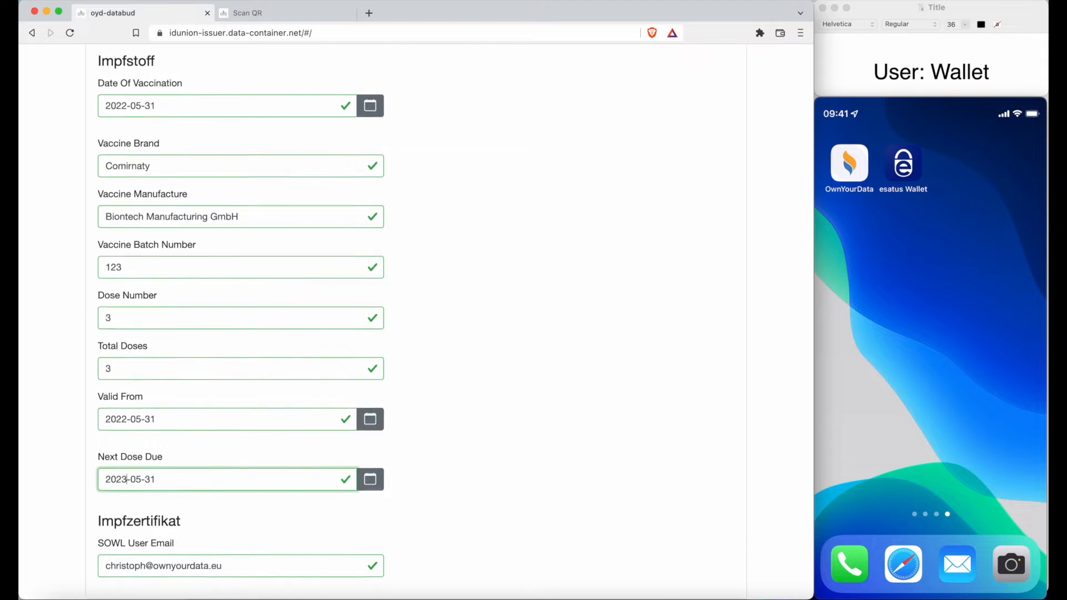
scroll(568, 350, "up", 15)
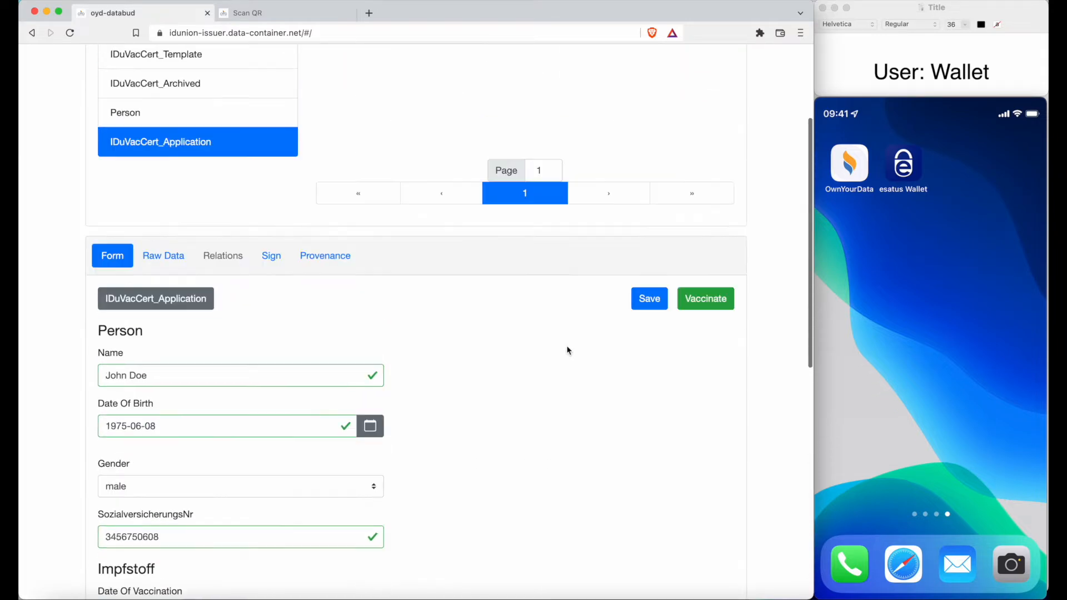
left_click(701, 470)
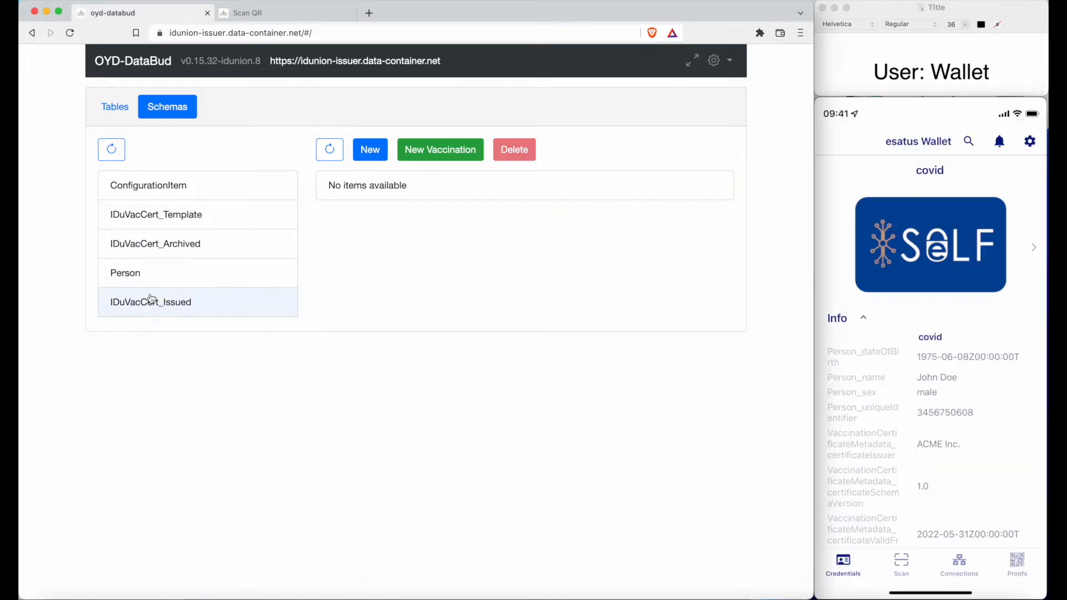
Step: View the provenance of record 83 in the IDuVacCert_Issued schema, and open the same record under IDuVacCert_Archived
left_click(151, 303)
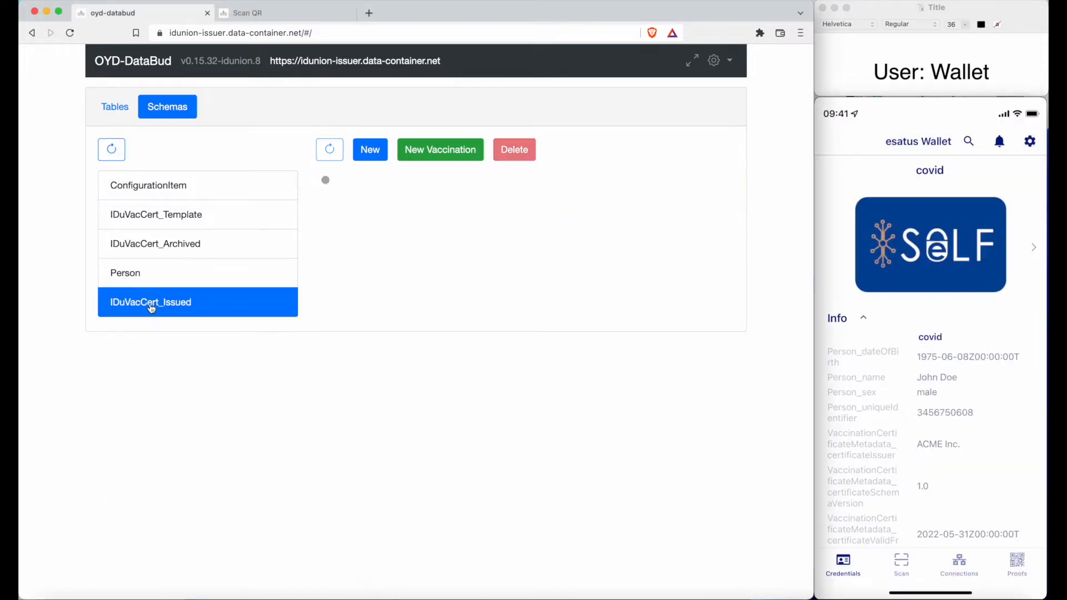
left_click(358, 189)
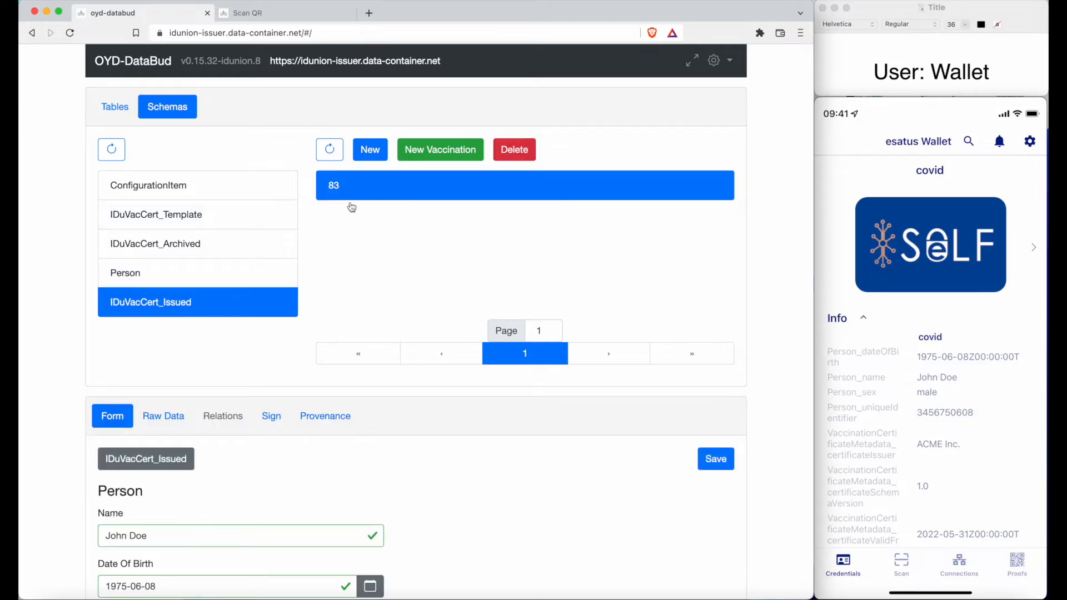
left_click(330, 423)
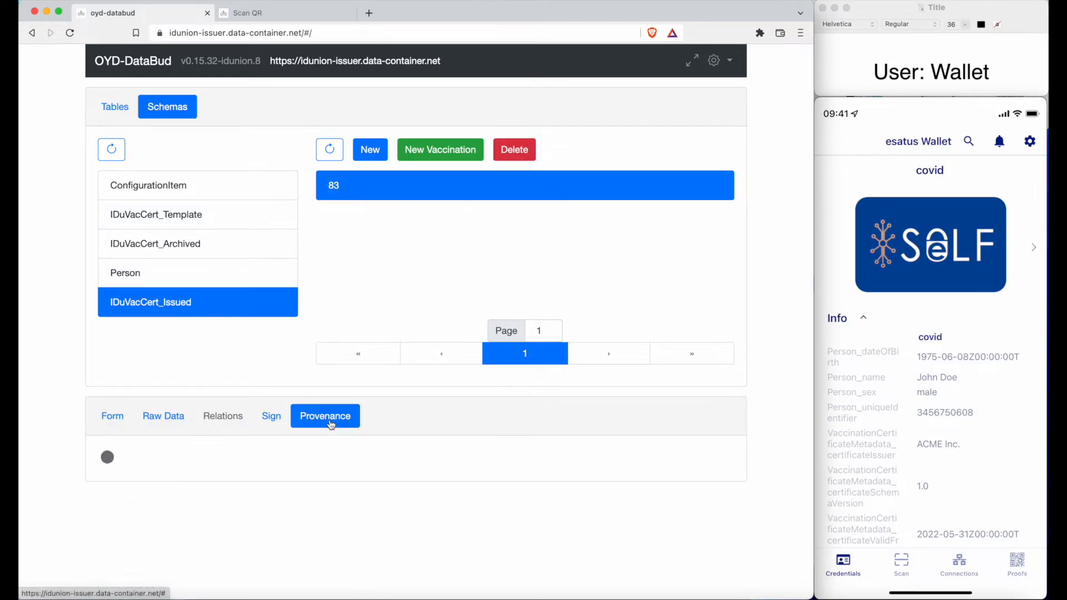
scroll(30, 474, "down", 1)
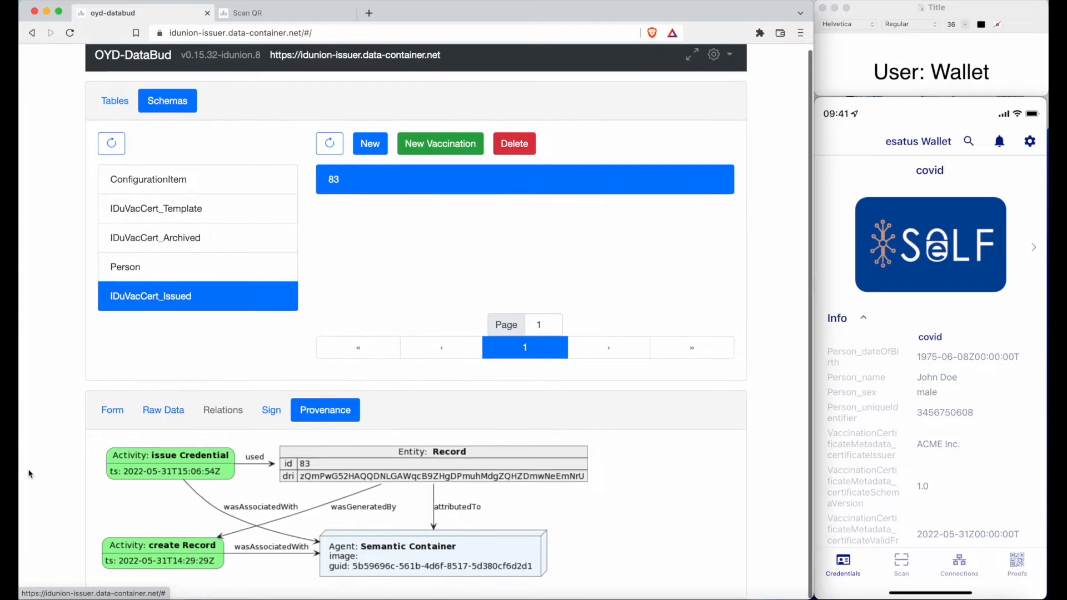
scroll(30, 474, "up", 1)
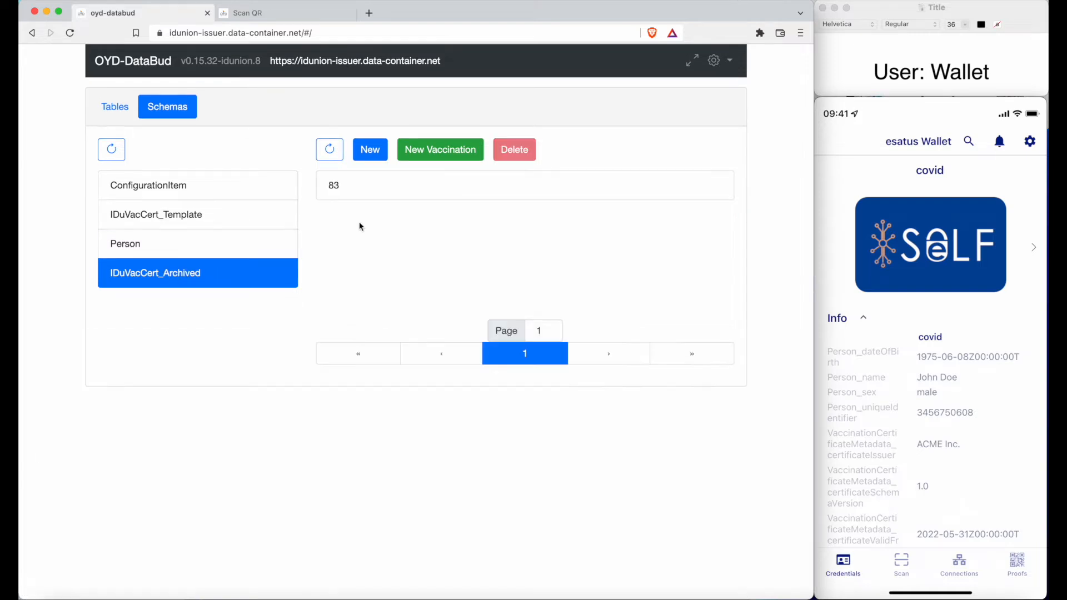
left_click(405, 192)
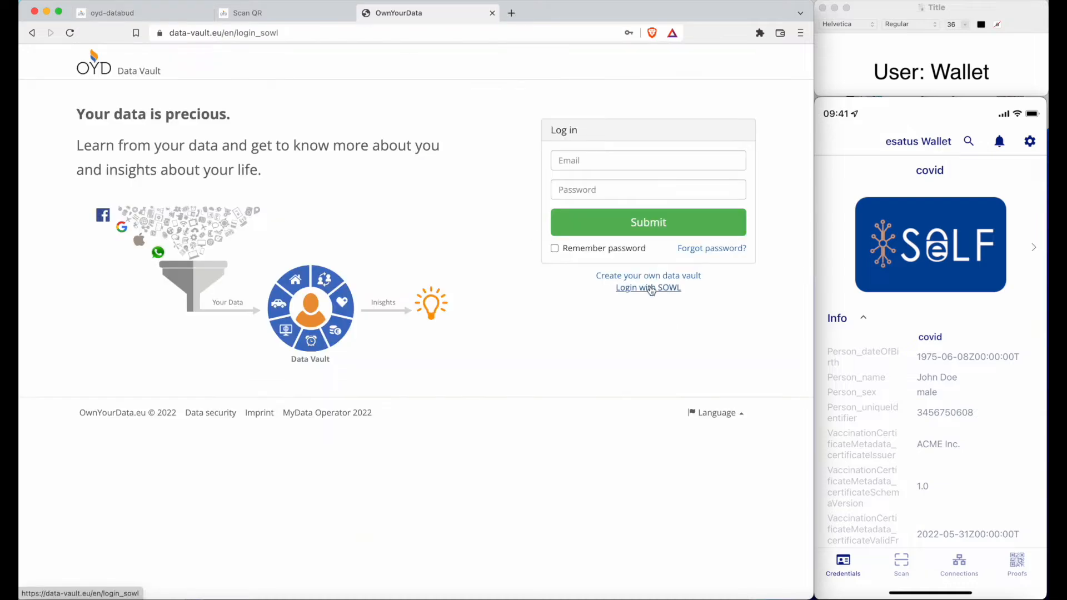
Step: Log in to the OYD Data Vault with SOWL and open record 2000025 of the WhoCovid19Credential schema
left_click(649, 287)
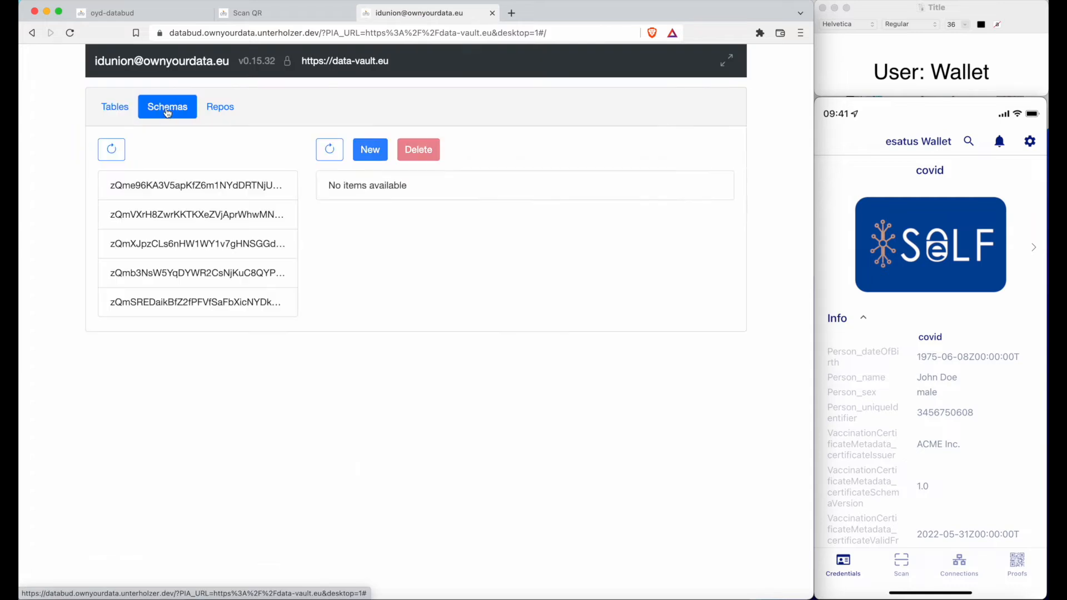
left_click(138, 311)
left_click(348, 192)
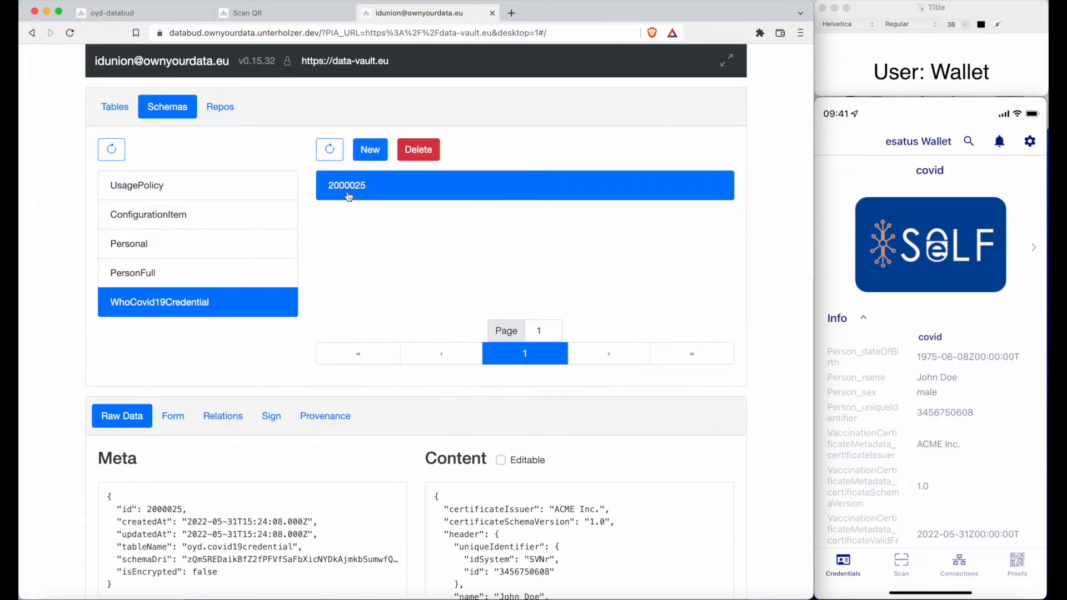
Step: Review the WhoCovid19Credential record as a form and examine its provenance
left_click(176, 419)
scroll(57, 445, "down", 6)
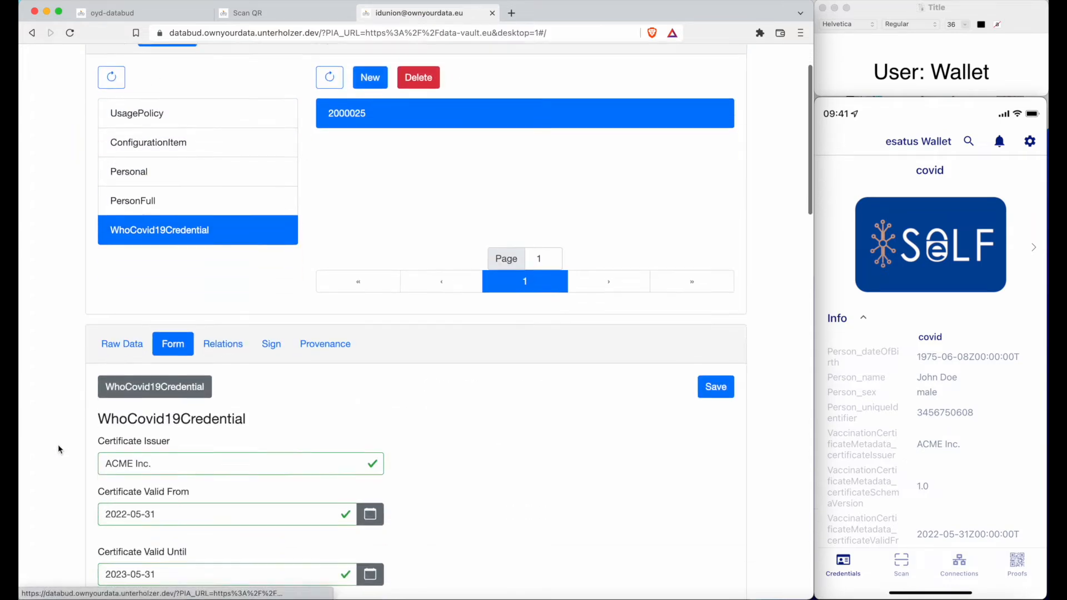
scroll(58, 444, "down", 4)
scroll(58, 444, "up", 10)
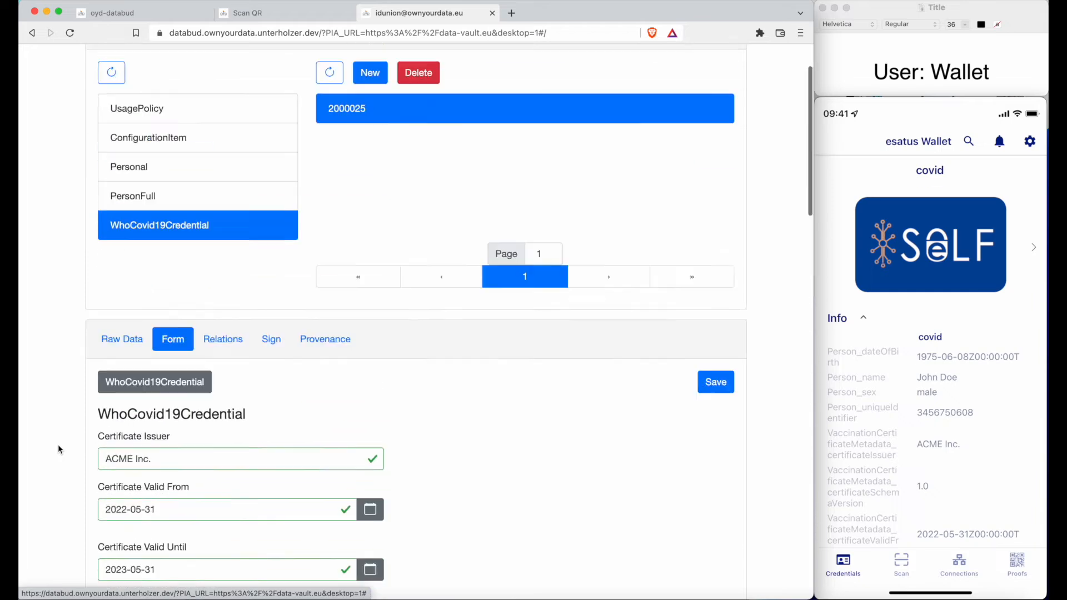
left_click(318, 426)
scroll(782, 471, "down", 1)
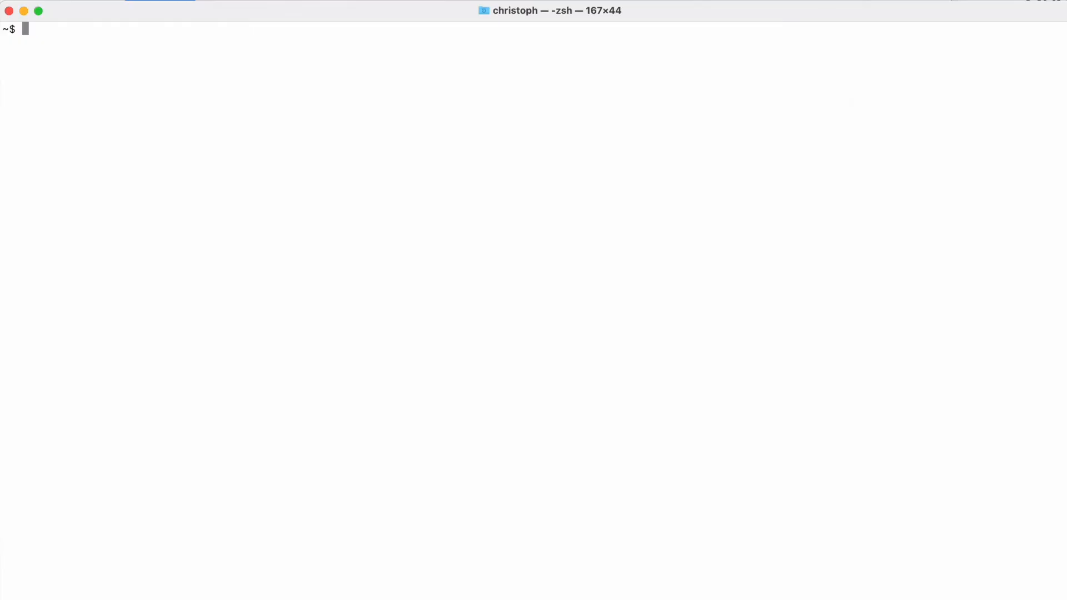
Step: In the terminal, fetch data vault record 2000025 with curl piped to jq, and convert it to an IATA travel pass with soya transform
key("super+v")
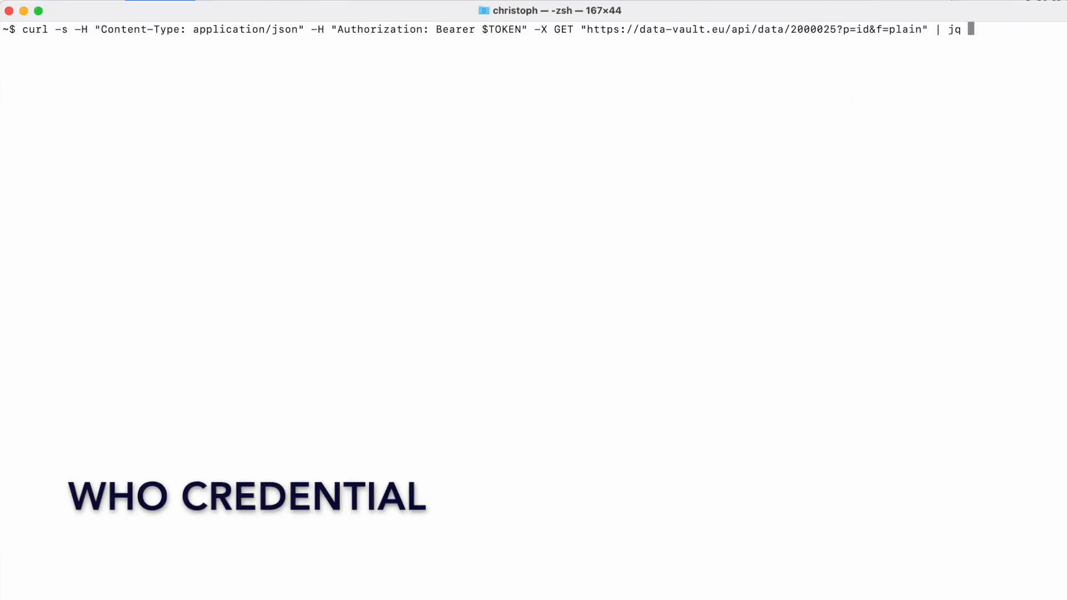
key("Return")
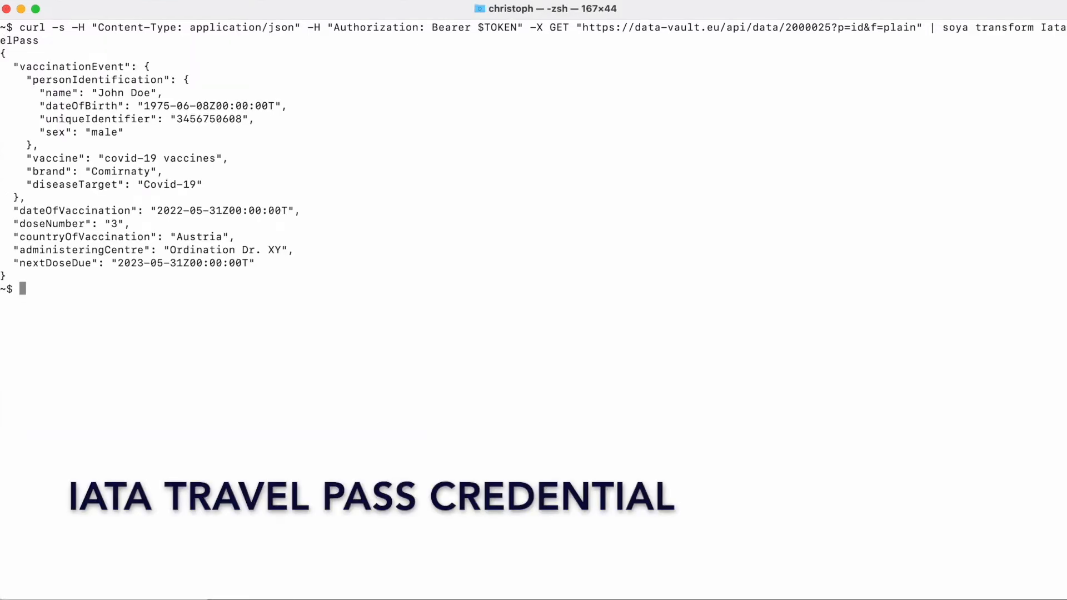
key("Return")
key("Return")
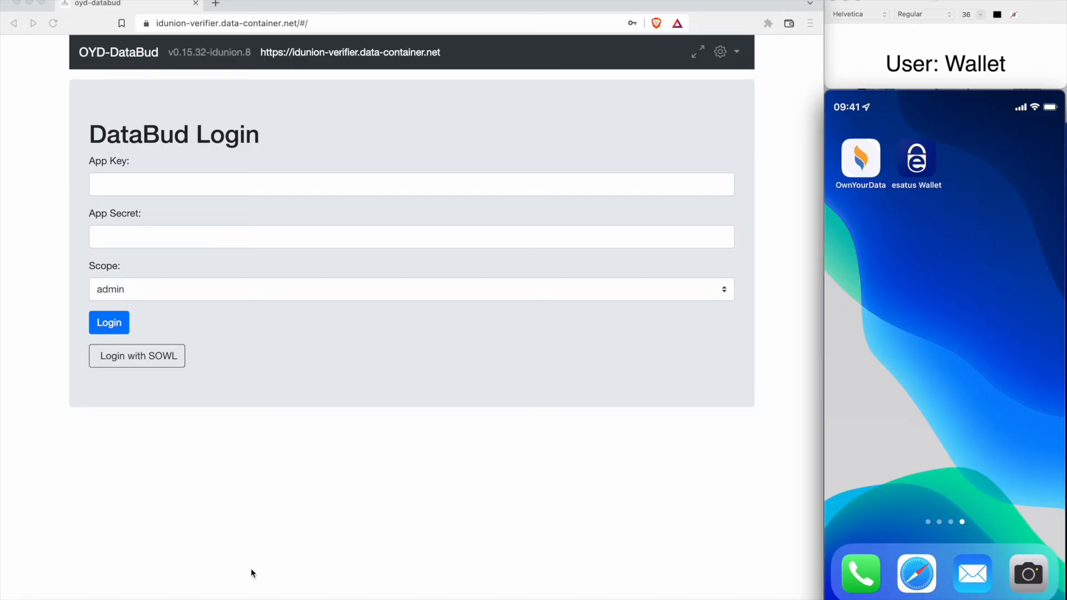
Step: Log in to the verifier's DataBud with SOWL and create a new vaccination proof among the schemas
left_click(152, 365)
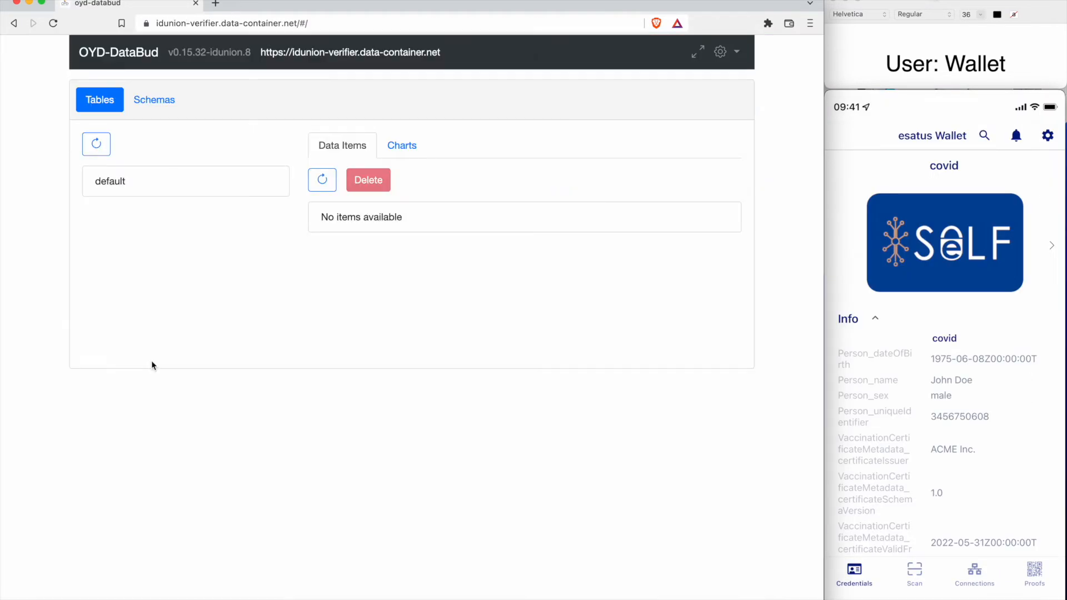
left_click(154, 104)
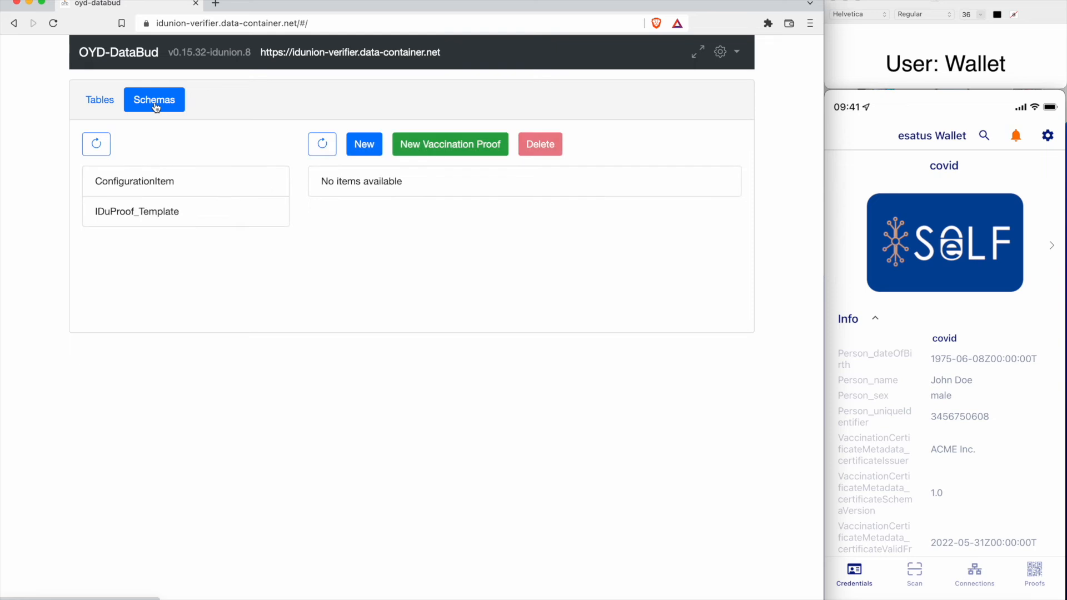
left_click(420, 145)
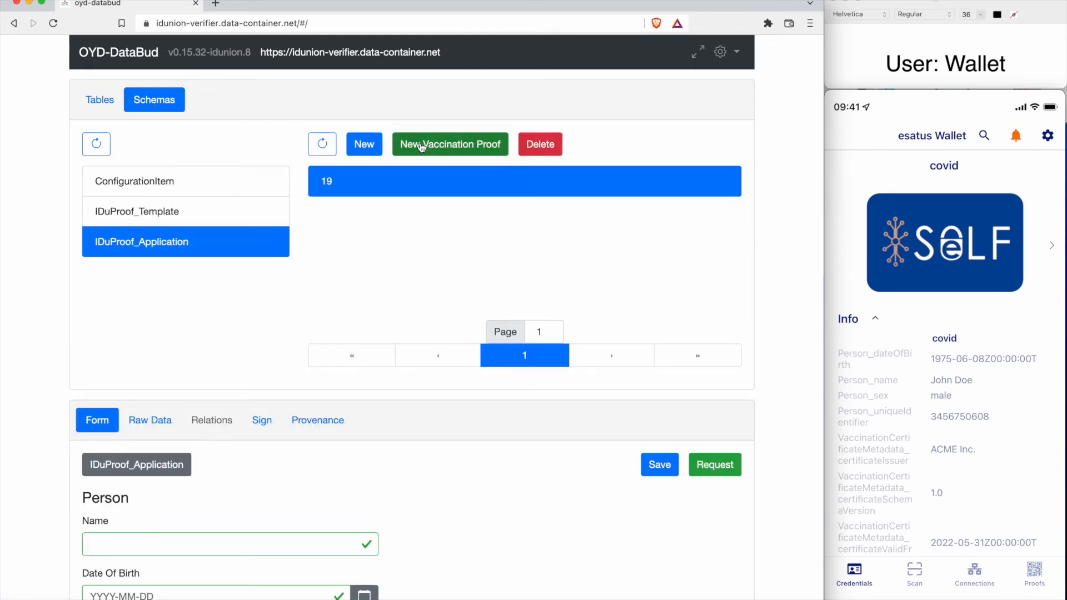
Step: Fill in the SOWL user email of the IDuProof_Application record and send the proof request
scroll(420, 145, "down", 3)
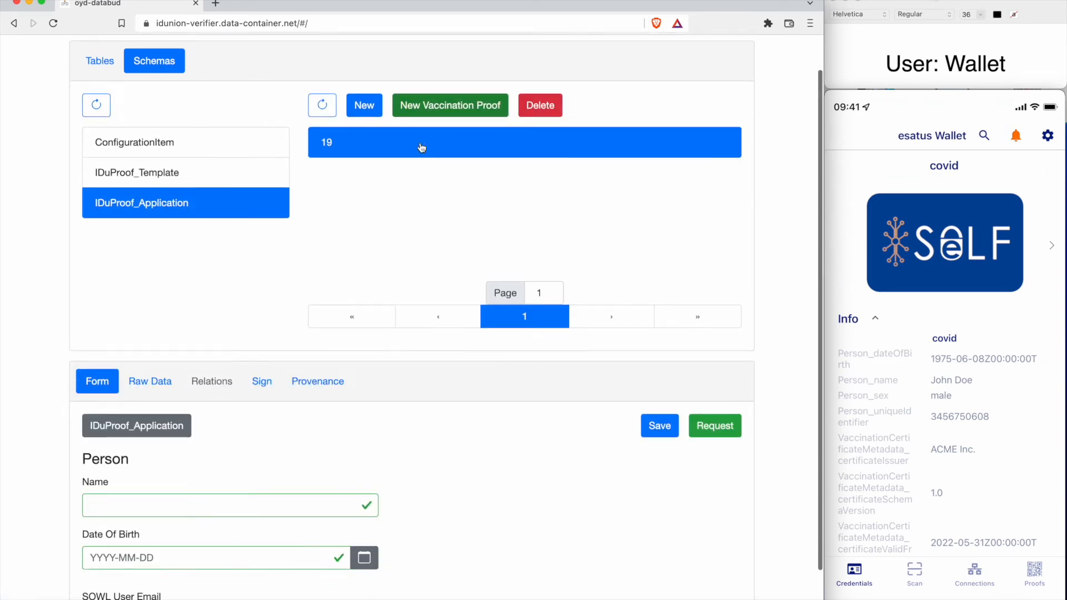
left_click(104, 576)
left_click(140, 548)
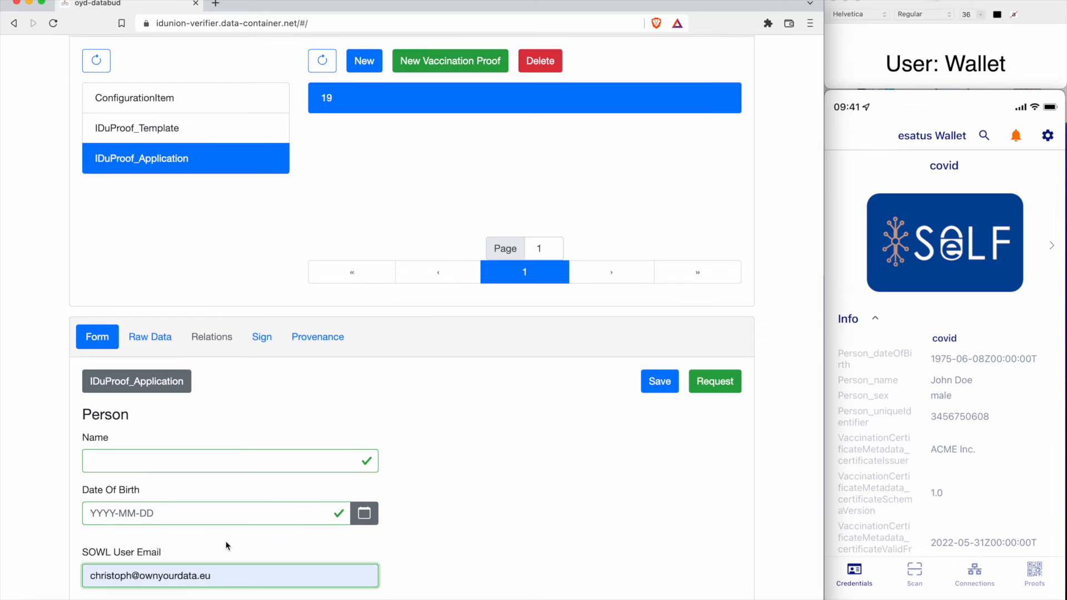
left_click(724, 383)
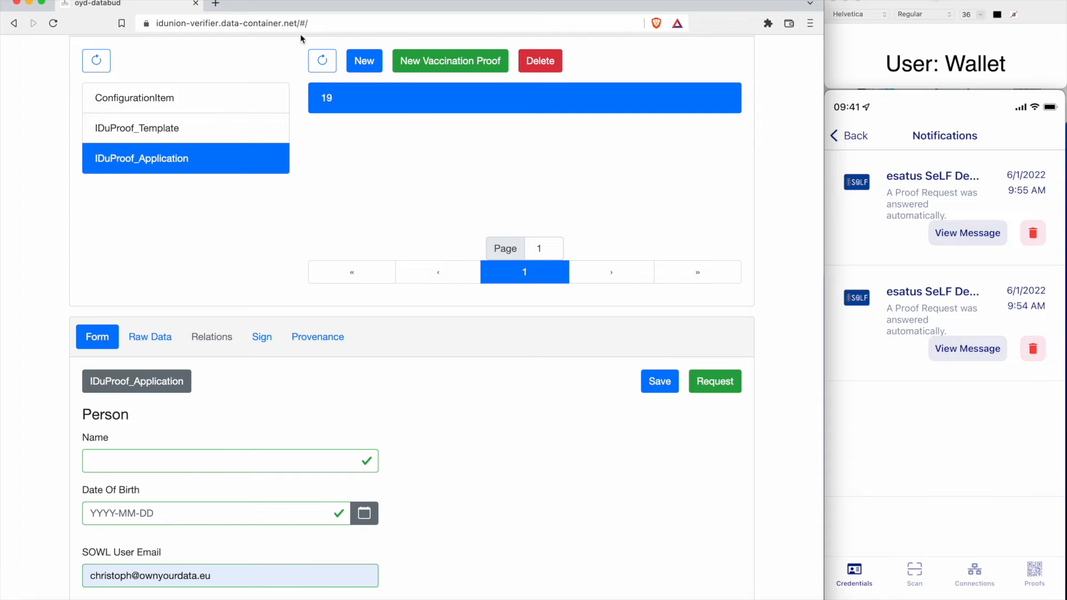
Step: Refresh the records and schemas, open record 19 of IDuProof_Issued and accept the proof
left_click(322, 61)
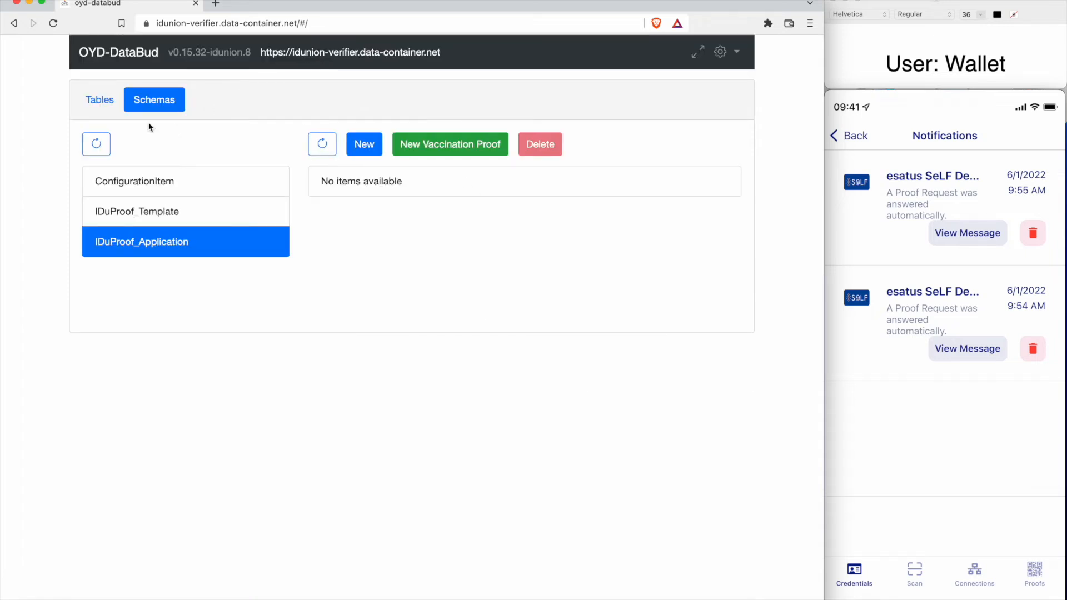
left_click(96, 145)
left_click(135, 253)
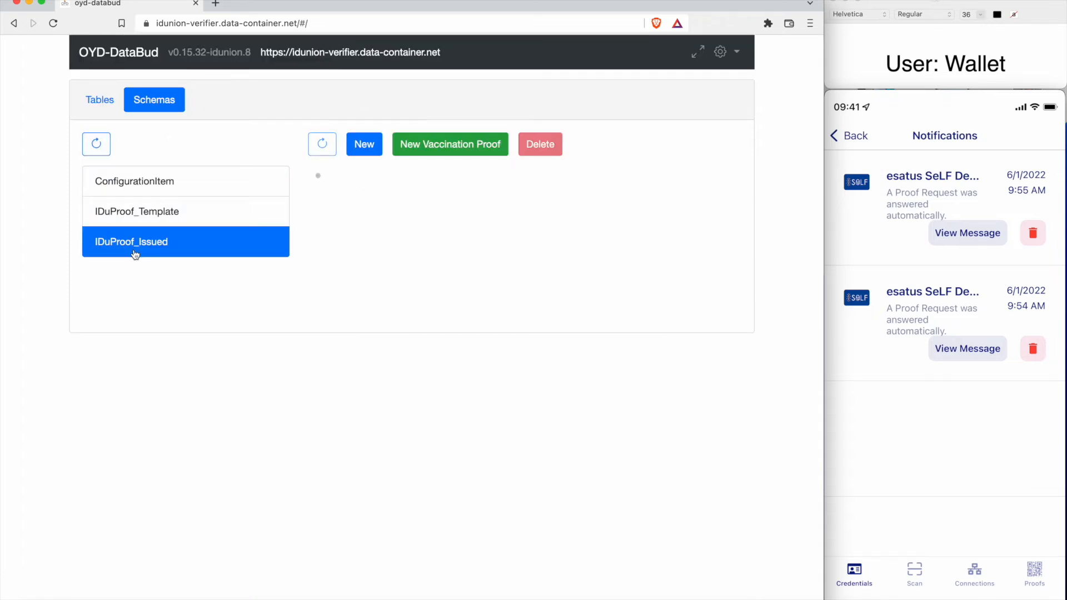
left_click(354, 179)
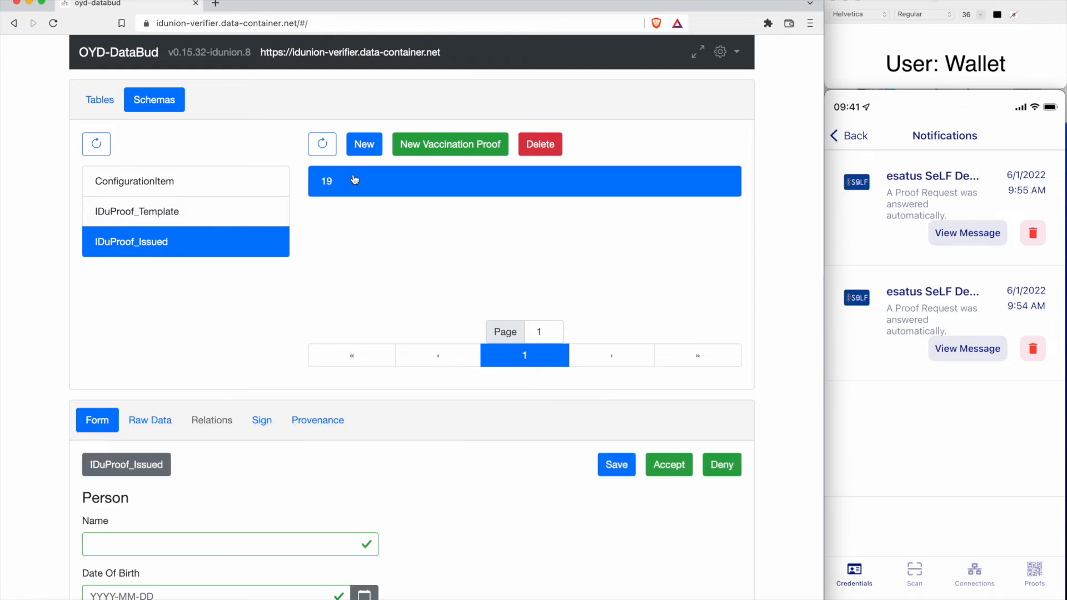
scroll(588, 314, "down", 3)
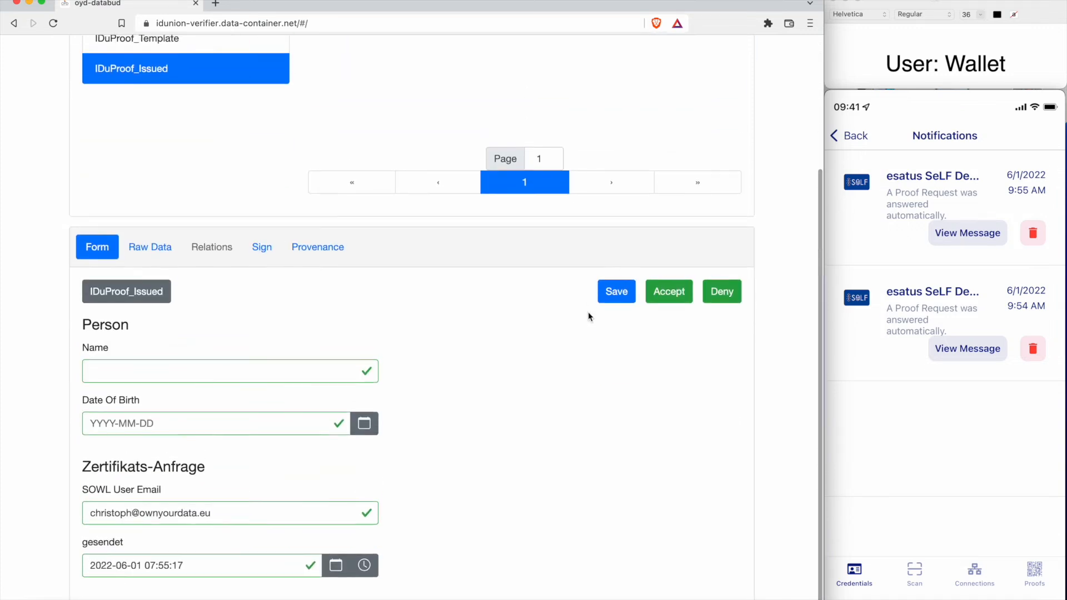
left_click(665, 302)
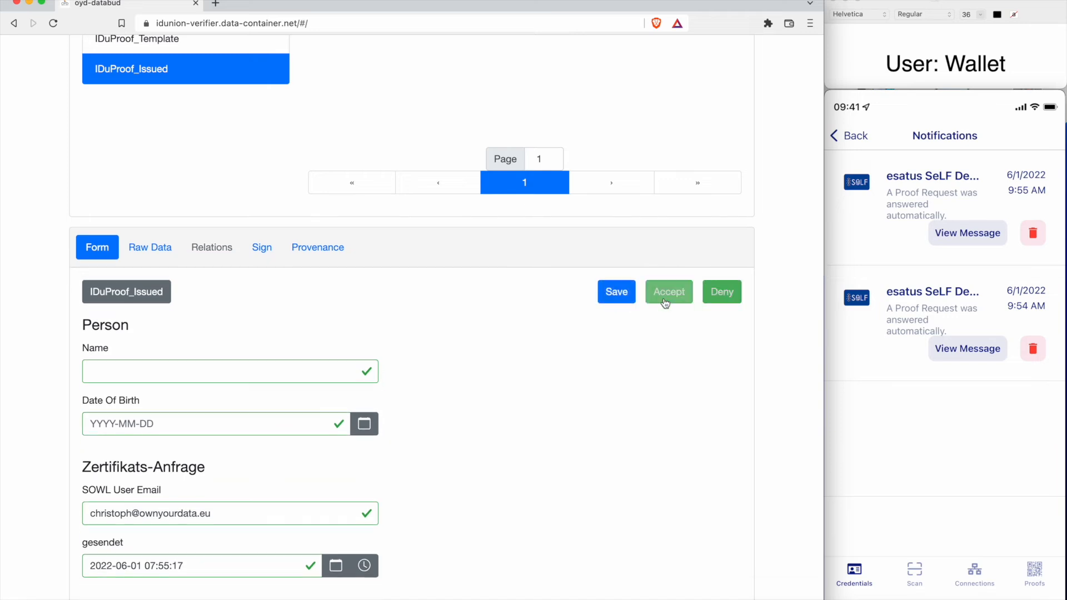
Step: Refresh the schemas, open the archived proof record under IDuProof_Archived, and examine its form and provenance
left_click(97, 143)
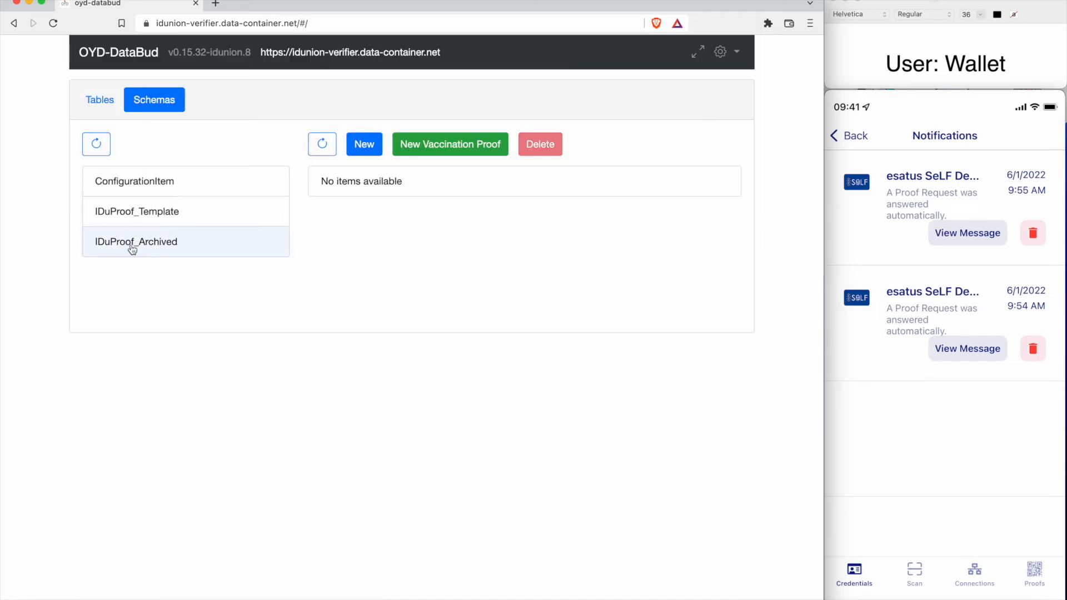
left_click(129, 245)
scroll(369, 452, "down", 10)
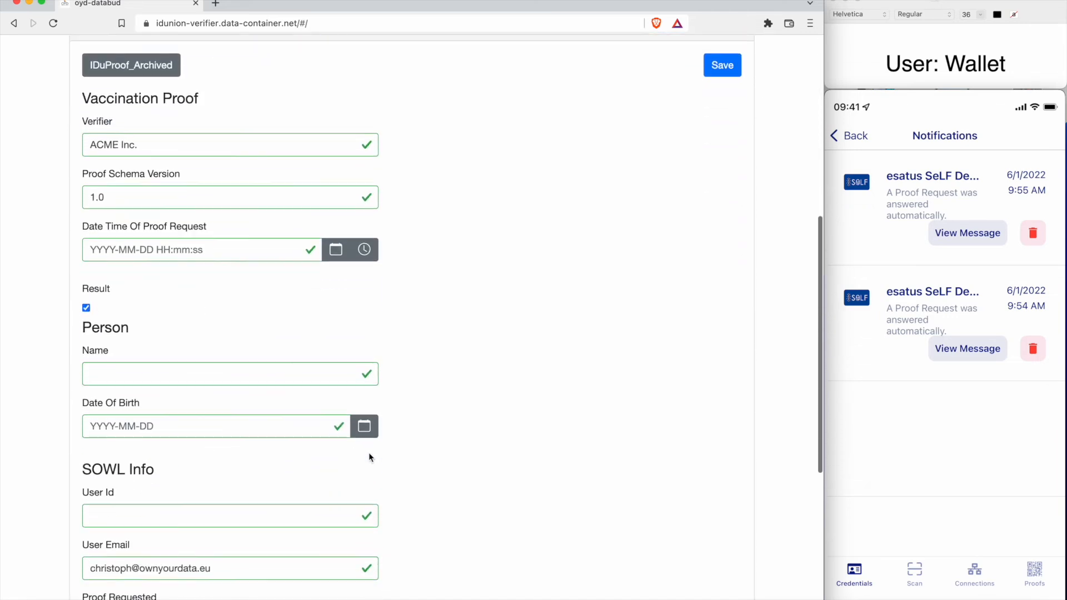
scroll(431, 428, "up", 10)
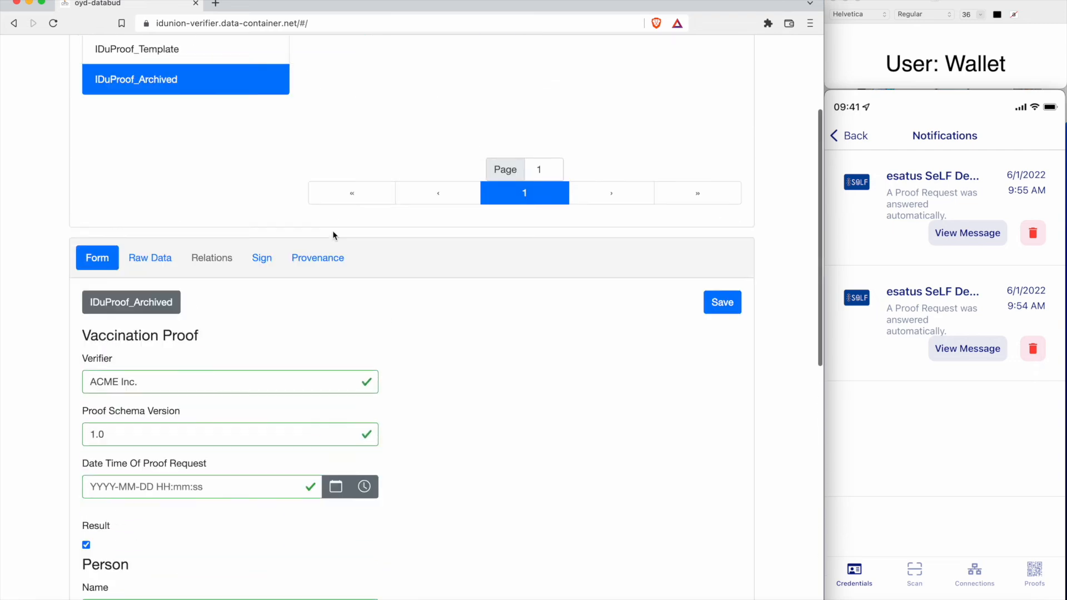
left_click(318, 420)
scroll(782, 529, "down", 1)
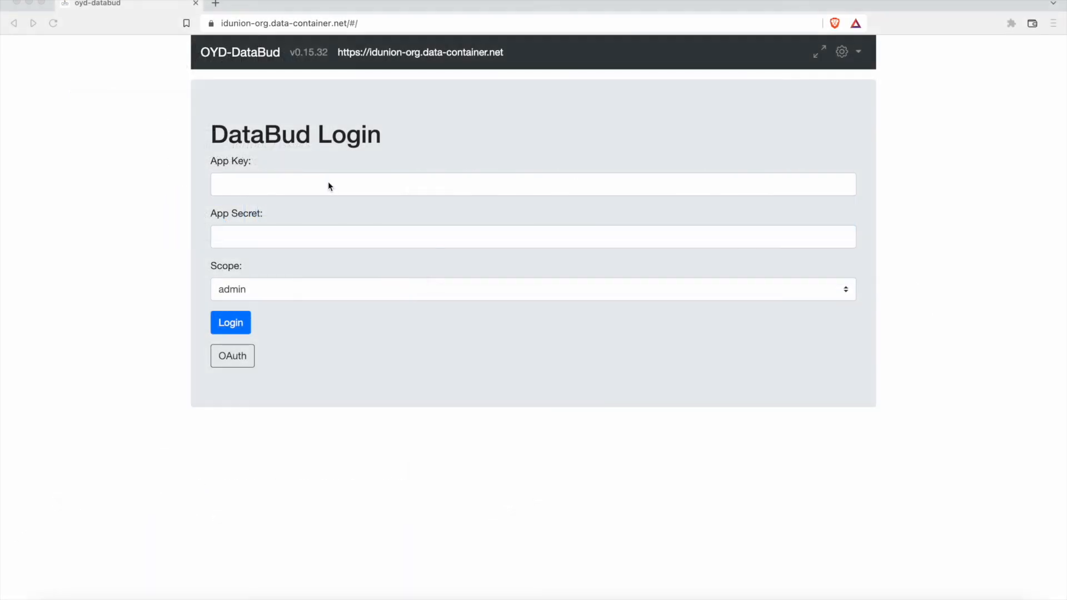
Step: Log in to the idunion-org DataBud with the app key and app secret, using the admin scope
left_click(328, 186)
key("super+v")
left_click(429, 236)
key("super+v")
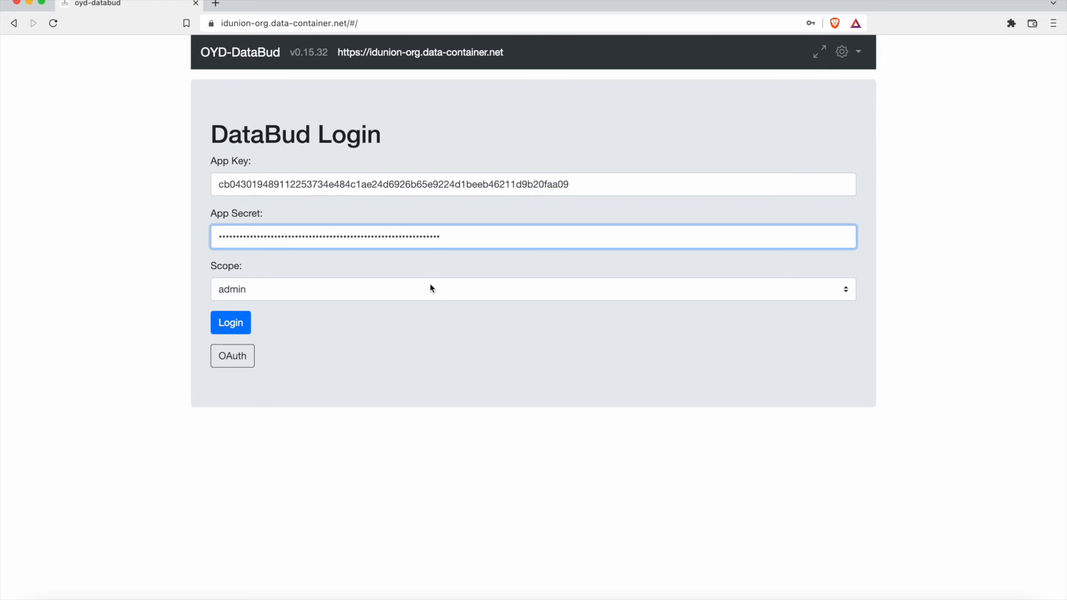
left_click(239, 330)
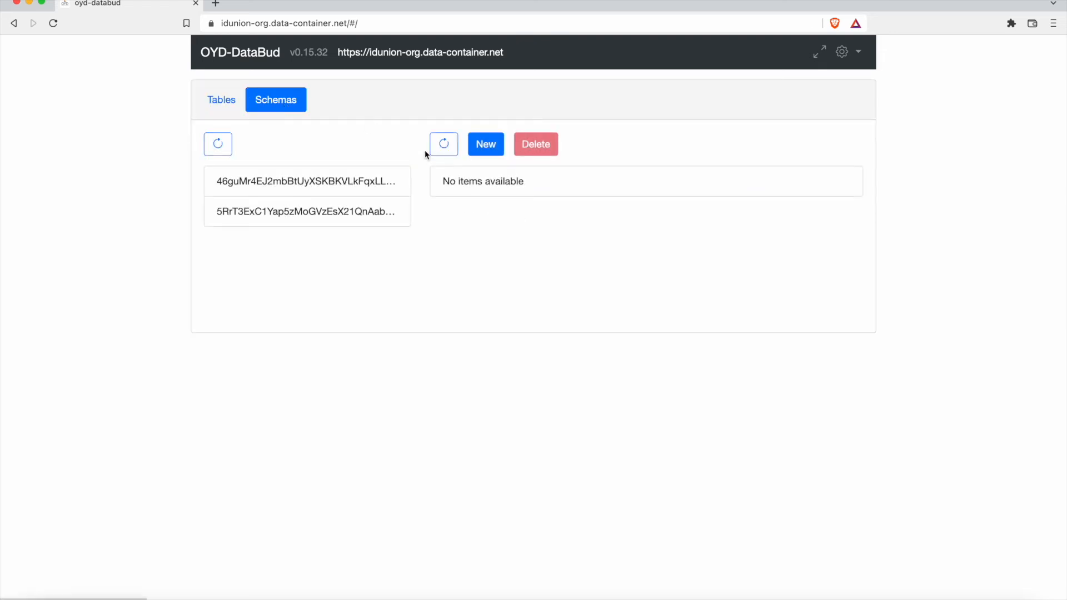
Step: Inspect record 1 of the first schema and the raw data of record 2 in the second schema
left_click(306, 181)
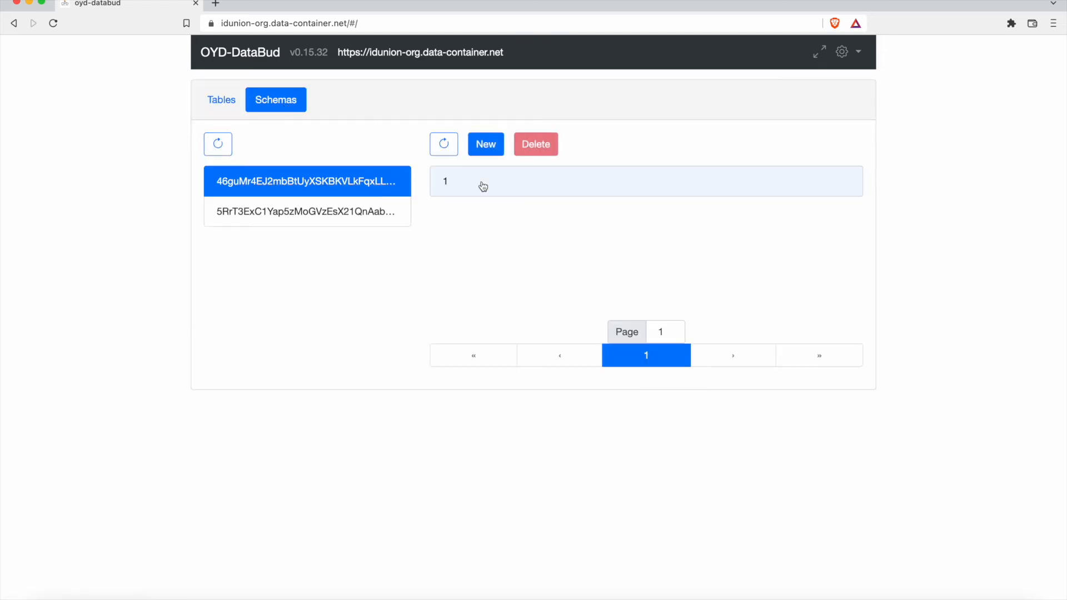
left_click(495, 185)
left_click(381, 217)
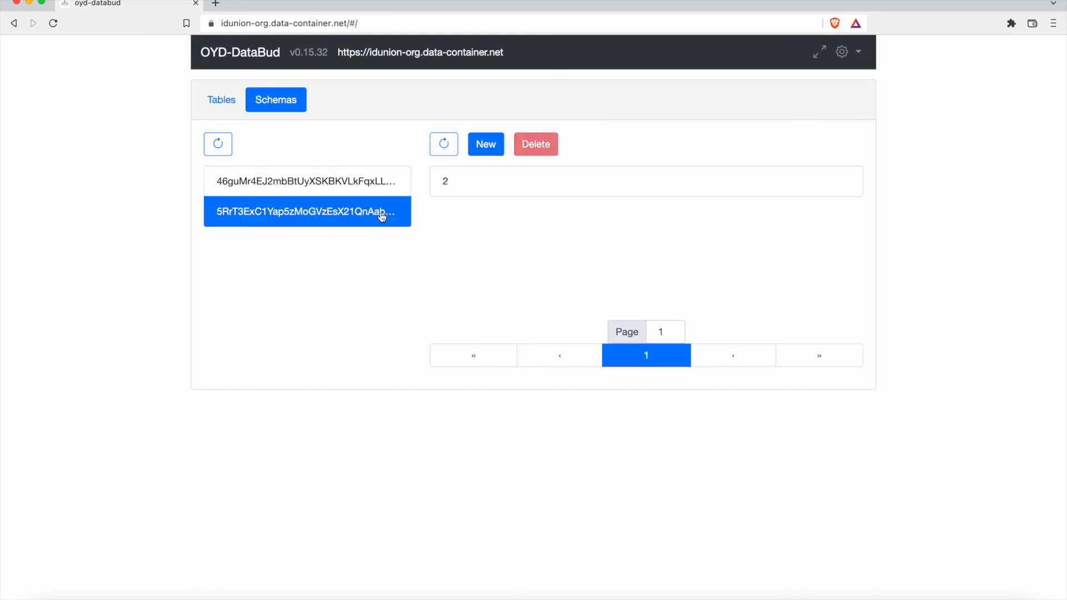
left_click(468, 184)
Step: Run the Send Emails action in the DataBud and dismiss its confirmation message
left_click(843, 52)
left_click(825, 81)
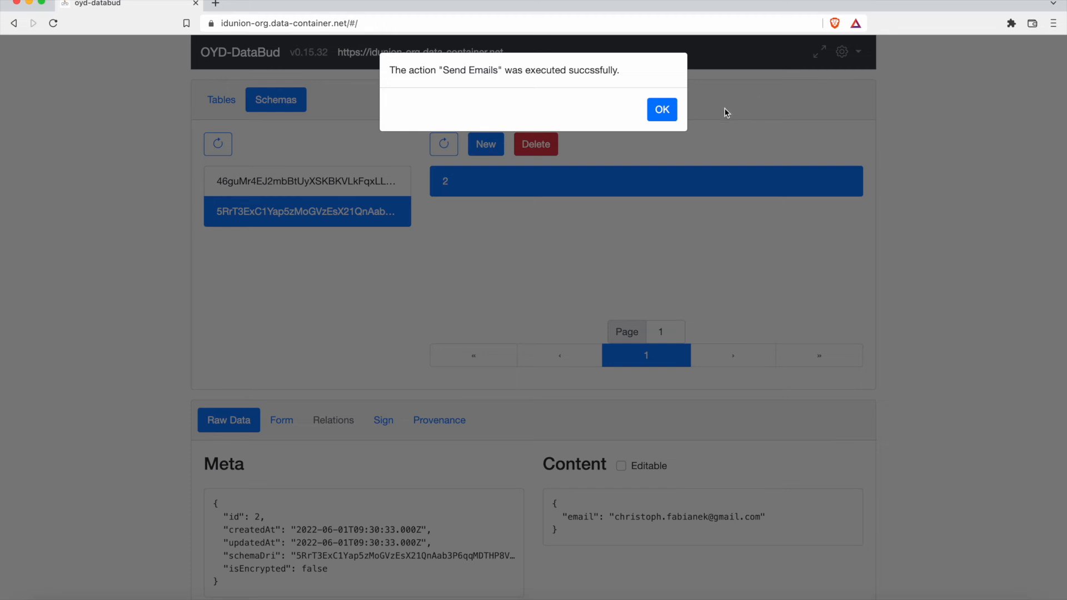
left_click(662, 110)
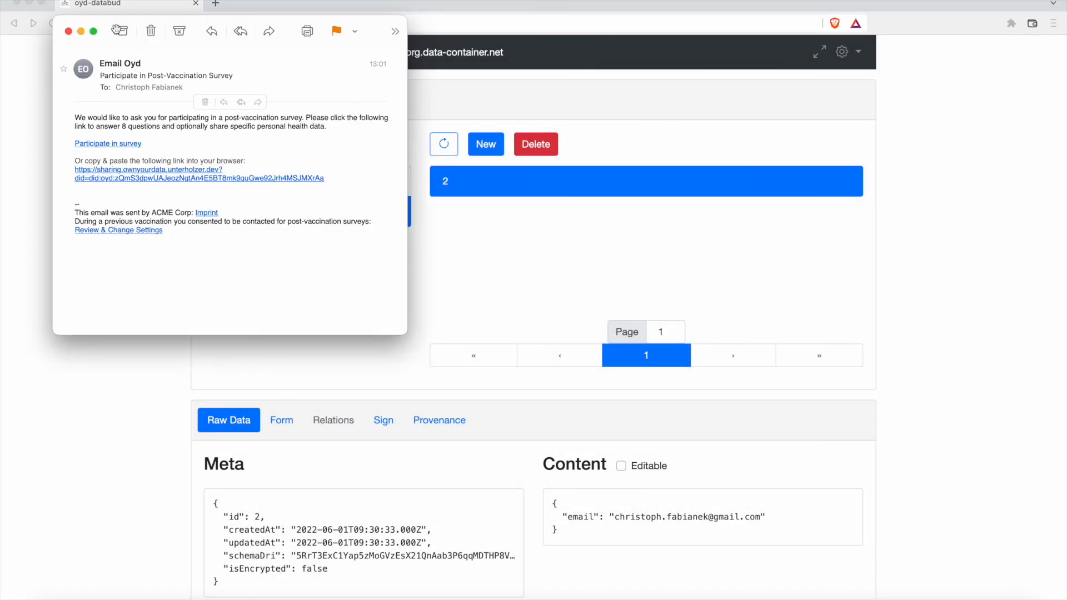
Step: Enlarge the Post-Vaccination Survey email, follow its Participate in survey link, and continue past the usage policy check
double_click(107, 24)
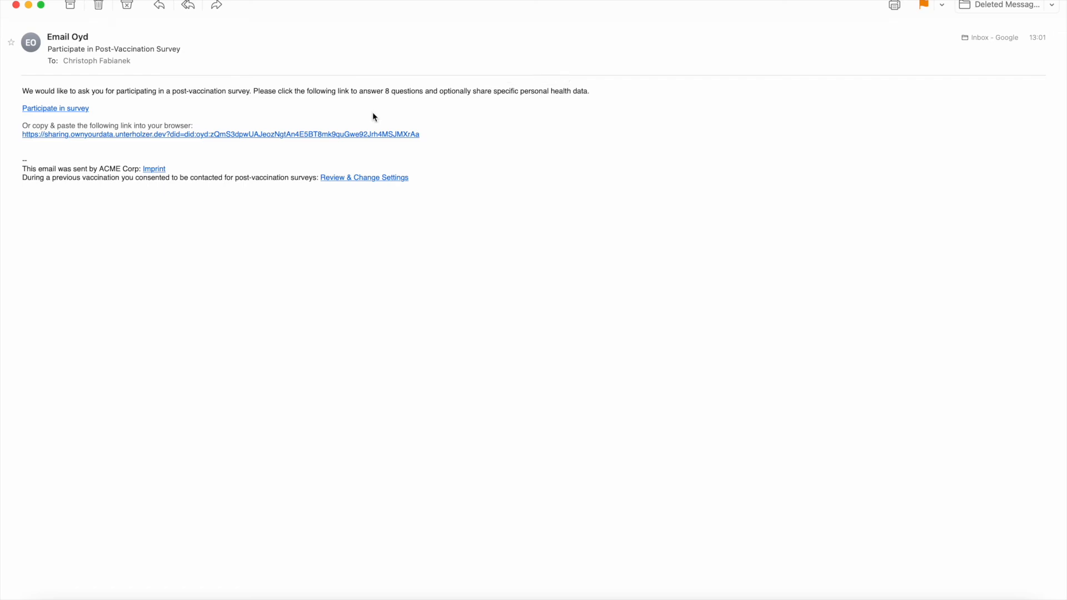
left_click(80, 110)
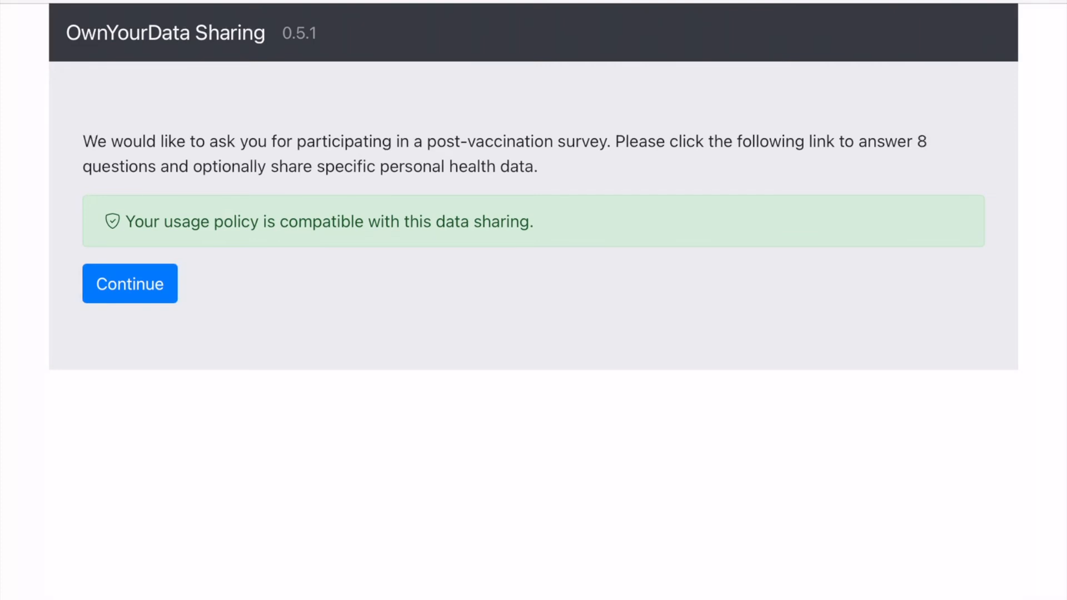
left_click(130, 284)
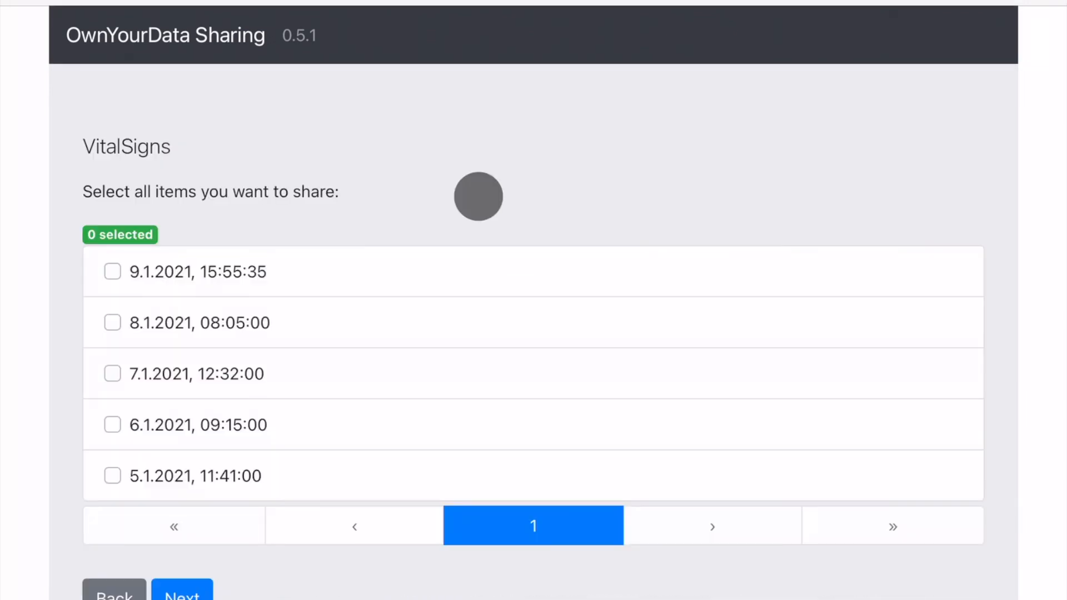
Step: Select the VitalSigns items of 8.1., 7.1., 6.1. and 5.1.2021 for sharing and submit them after the review
left_click(122, 328)
left_click(117, 371)
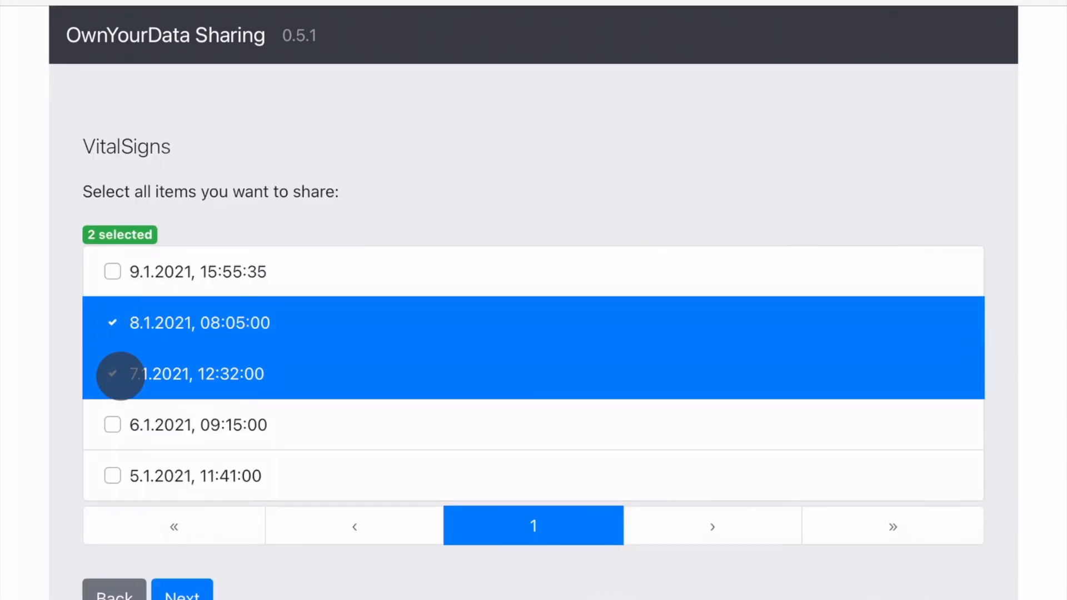
left_click(117, 429)
left_click(122, 482)
left_click(182, 592)
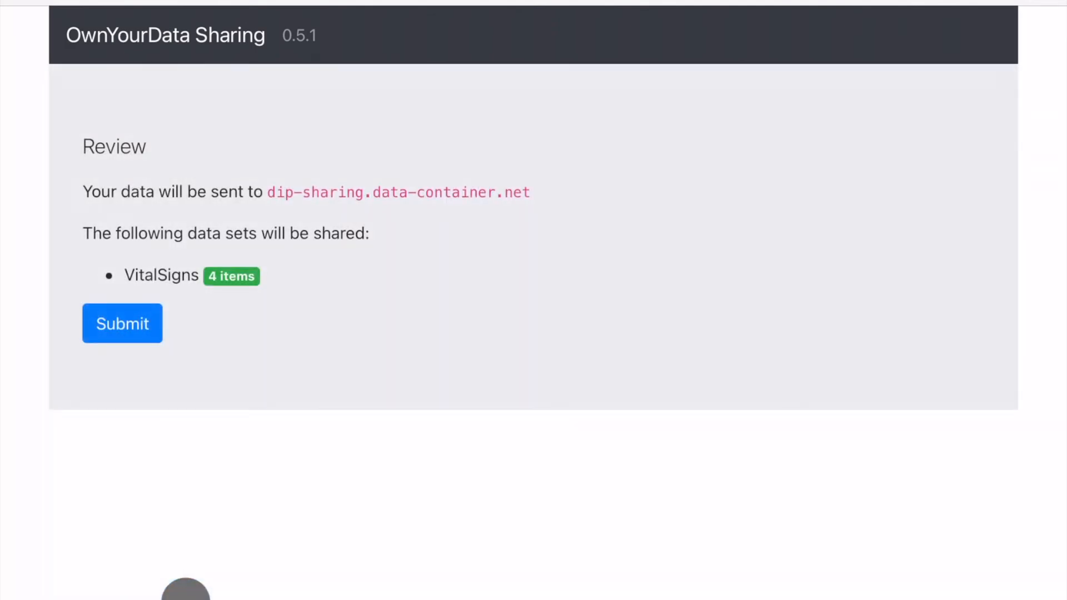
left_click(120, 325)
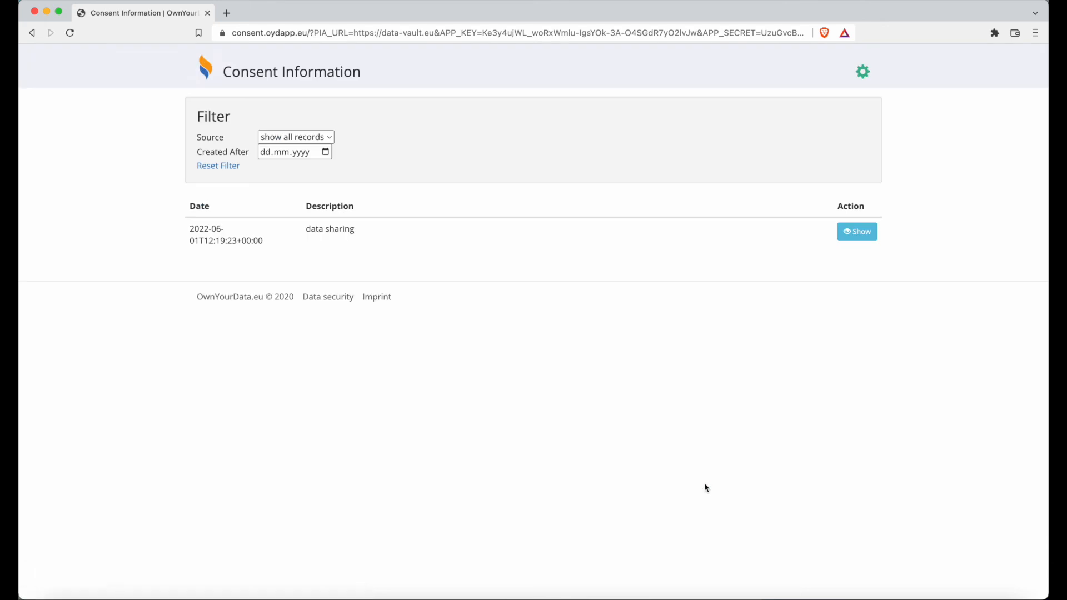
Step: Show the details of the data sharing record in the Consent Information app
left_click(857, 232)
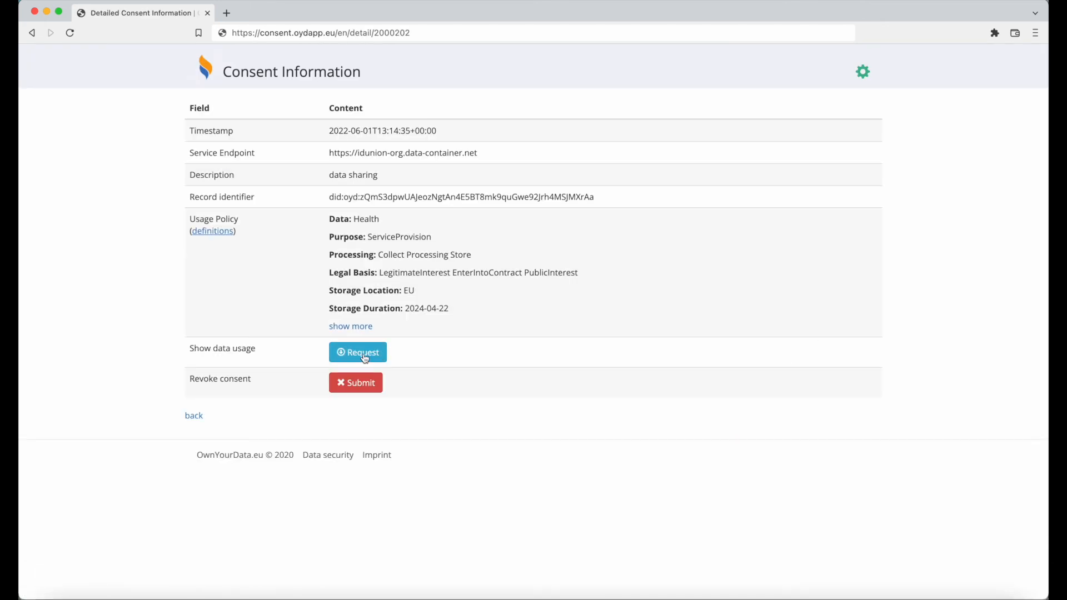